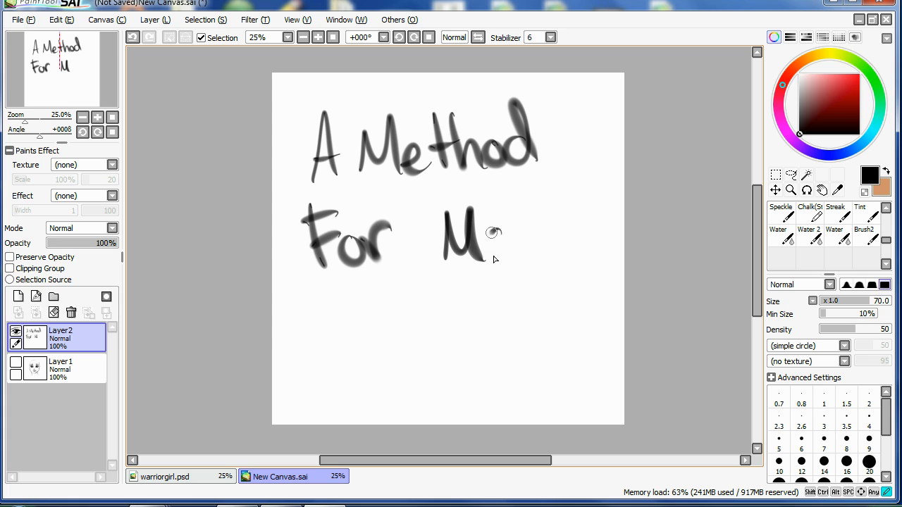
Handwrite the rest of the word "Making" in black on the second line of the title
drag(523, 199, 523, 259)
mouse_move(543, 229)
mouse_down()
mouse_move(528, 249)
mouse_move(564, 258)
mouse_up()
drag(555, 199, 589, 260)
drag(599, 208, 551, 280)
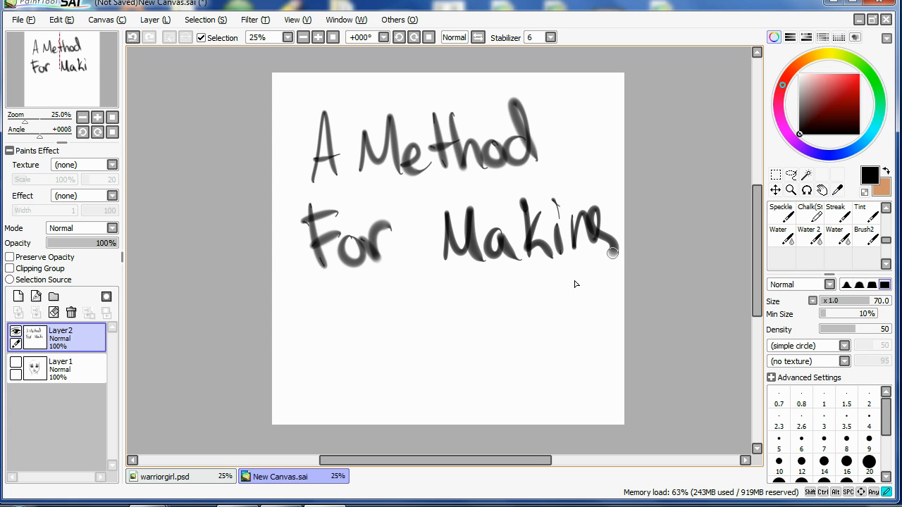
Handwrite "HAIR" as the third title line, underline it twice and draw a smiley face beside it
mouse_move(329, 292)
mouse_down()
mouse_move(335, 337)
mouse_move(358, 318)
mouse_up()
drag(345, 289, 341, 353)
drag(388, 311, 413, 352)
drag(417, 291, 422, 352)
mouse_move(440, 303)
mouse_down()
mouse_move(444, 356)
mouse_move(488, 349)
mouse_up()
drag(300, 364, 530, 350)
drag(318, 384, 521, 368)
mouse_move(572, 296)
mouse_down()
mouse_move(574, 321)
mouse_move(607, 324)
mouse_up()
mouse_move(548, 330)
mouse_down()
mouse_move(559, 352)
mouse_move(604, 326)
mouse_up()
drag(570, 332, 573, 351)
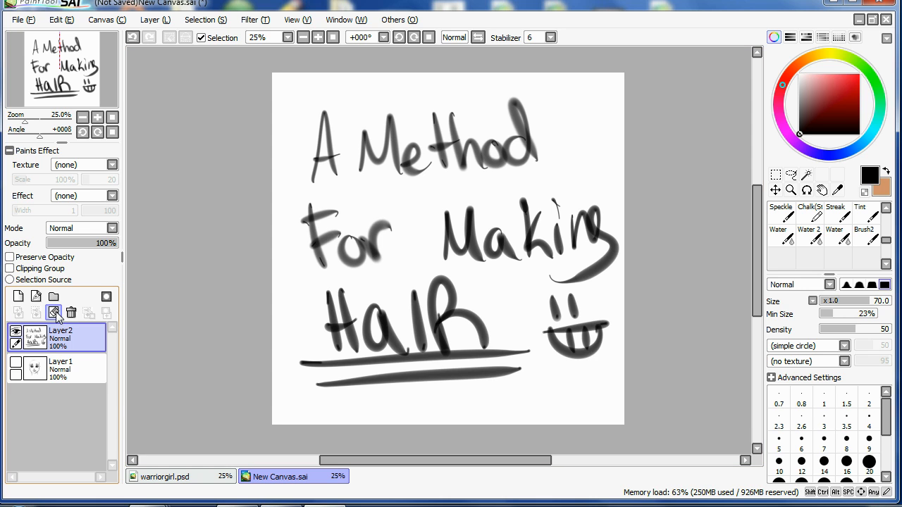
Clear the handwritten title from Layer2 and show the head sketch on Layer1
click(54, 312)
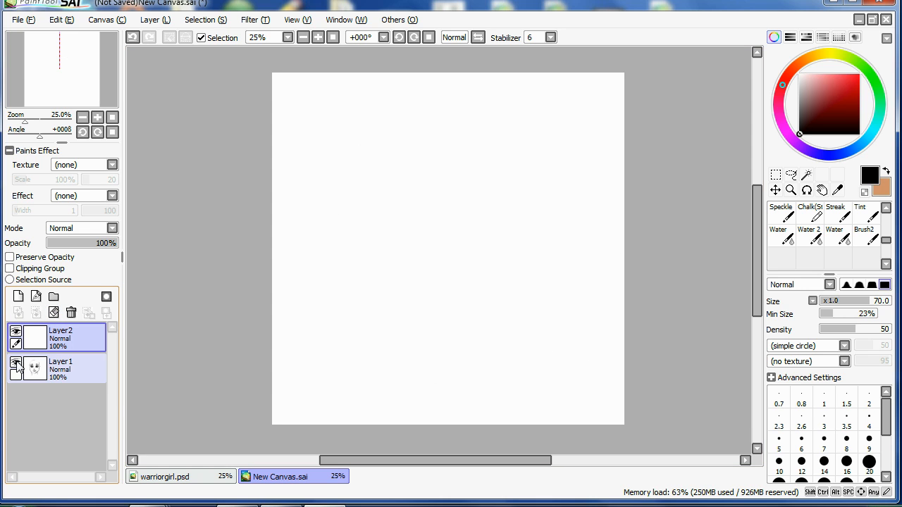
click(16, 363)
click(16, 334)
click(15, 334)
click(15, 334)
click(15, 334)
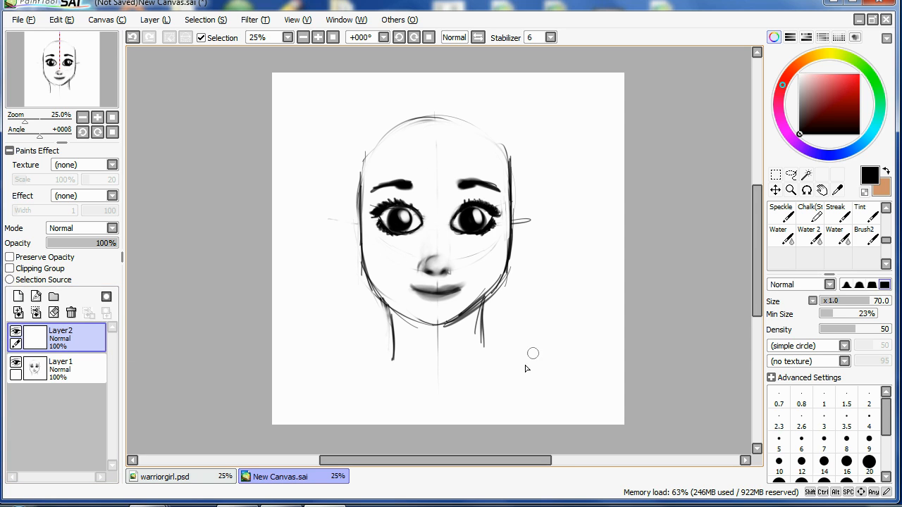
Handwrite an underlined "BASIC HEAD" label beside the chin of the head sketch
mouse_move(520, 291)
mouse_down()
mouse_move(538, 329)
mouse_move(562, 319)
mouse_up()
drag(577, 288, 568, 313)
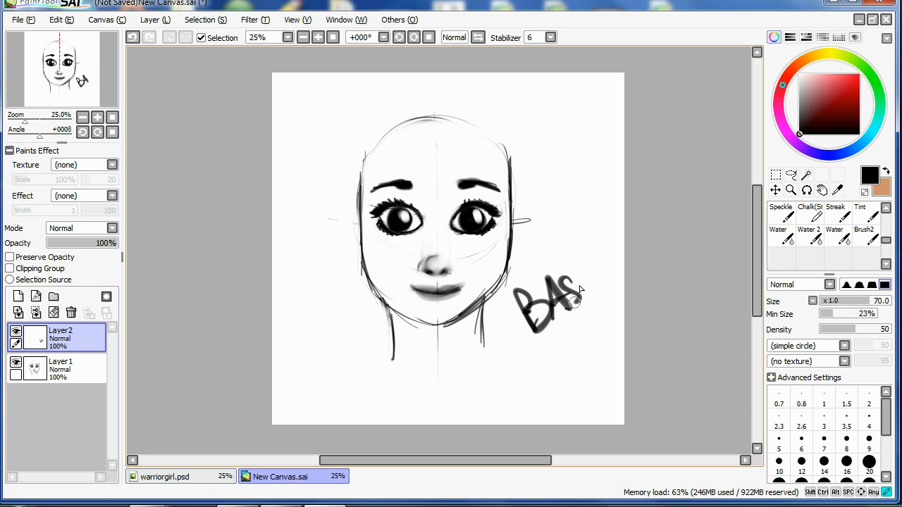
drag(597, 261, 594, 284)
mouse_move(547, 340)
mouse_down()
mouse_move(543, 372)
mouse_move(562, 367)
mouse_up()
mouse_move(577, 329)
mouse_down()
mouse_move(593, 348)
mouse_move(588, 318)
mouse_up()
drag(576, 343, 614, 339)
drag(596, 332, 610, 326)
drag(607, 288, 612, 330)
drag(537, 392, 623, 342)
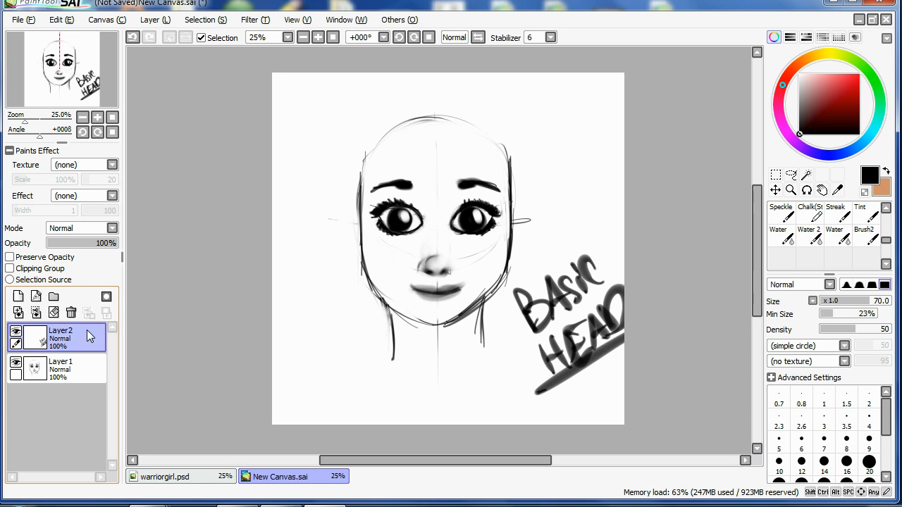
Clear the handwritten label from Layer2 and choose a very dark red as the hair's base colour
click(53, 314)
mouse_move(819, 116)
mouse_down()
mouse_move(858, 113)
mouse_move(850, 121)
mouse_up()
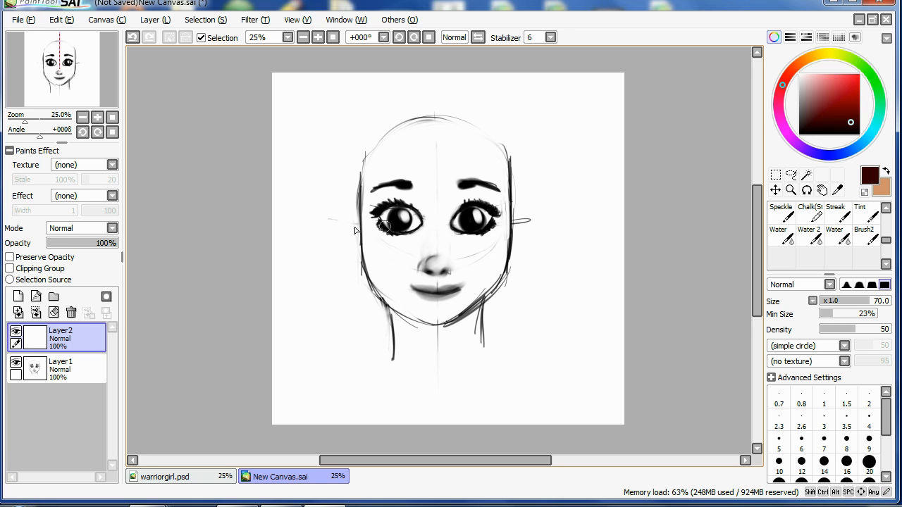
mouse_move(346, 193)
mouse_down()
mouse_move(356, 170)
mouse_move(395, 145)
mouse_move(418, 163)
mouse_up()
drag(405, 137, 413, 211)
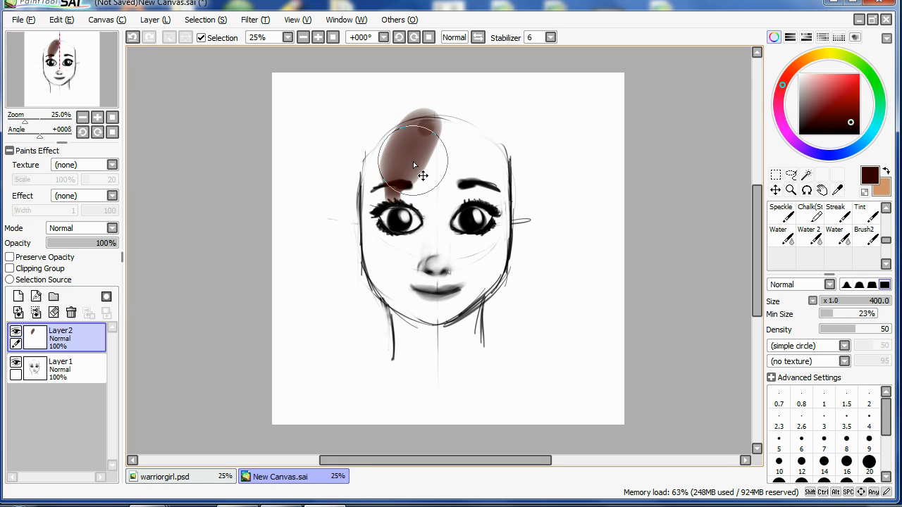
key(ctrl+z)
Set the brush density to 100 and its size to 160, undoing the test strokes on the forehead
click(883, 332)
drag(416, 137, 423, 171)
key(ctrl+z)
key(bracketleft)
key(bracketleft)
key(bracketleft)
key(bracketleft)
key(bracketleft)
key(ctrl+z)
drag(427, 134, 424, 183)
key(ctrl+z)
Block in a dark red bob with a fringe around the head on Layer2
mouse_move(387, 118)
mouse_down()
mouse_move(421, 111)
mouse_move(385, 120)
mouse_move(395, 197)
mouse_move(414, 142)
mouse_move(405, 173)
mouse_move(449, 141)
mouse_move(489, 184)
mouse_move(503, 166)
mouse_move(501, 204)
mouse_move(414, 102)
mouse_move(373, 110)
mouse_move(357, 126)
mouse_move(361, 120)
mouse_move(314, 220)
mouse_move(340, 223)
mouse_move(326, 261)
mouse_move(350, 288)
mouse_move(401, 302)
mouse_up()
mouse_move(434, 103)
mouse_down()
mouse_move(528, 146)
mouse_move(562, 245)
mouse_move(479, 331)
mouse_move(522, 240)
mouse_move(509, 196)
mouse_up()
drag(360, 200, 384, 304)
mouse_move(333, 198)
mouse_down()
mouse_move(368, 299)
mouse_move(335, 262)
mouse_move(347, 220)
mouse_move(435, 170)
mouse_move(504, 183)
mouse_move(514, 192)
mouse_move(509, 274)
mouse_move(486, 315)
mouse_up()
Fill the unpainted areas inside the hair silhouette with the Bucket tool
drag(886, 240, 886, 221)
click(785, 224)
click(538, 197)
click(347, 179)
Smooth the crown of the hair in dark red and erase the uneven edges along the fringe
key(n)
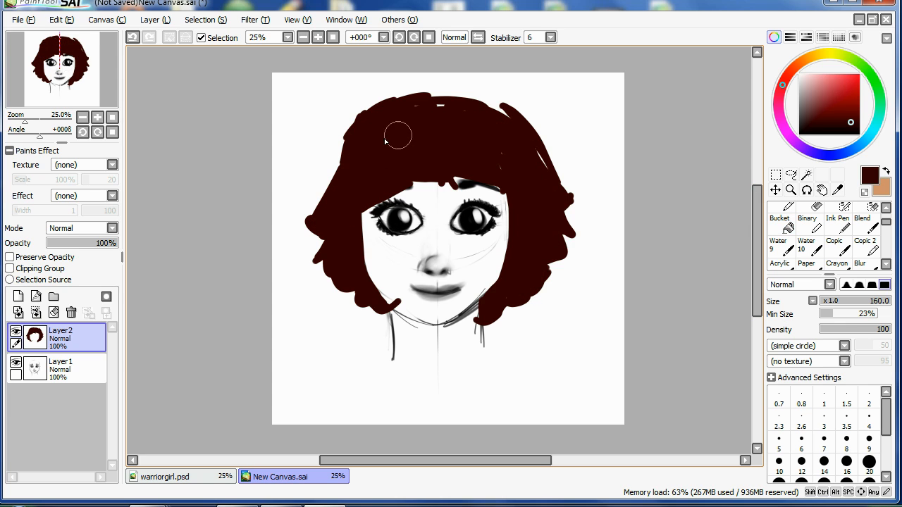
mouse_move(488, 161)
mouse_down()
mouse_move(502, 124)
mouse_move(485, 107)
mouse_up()
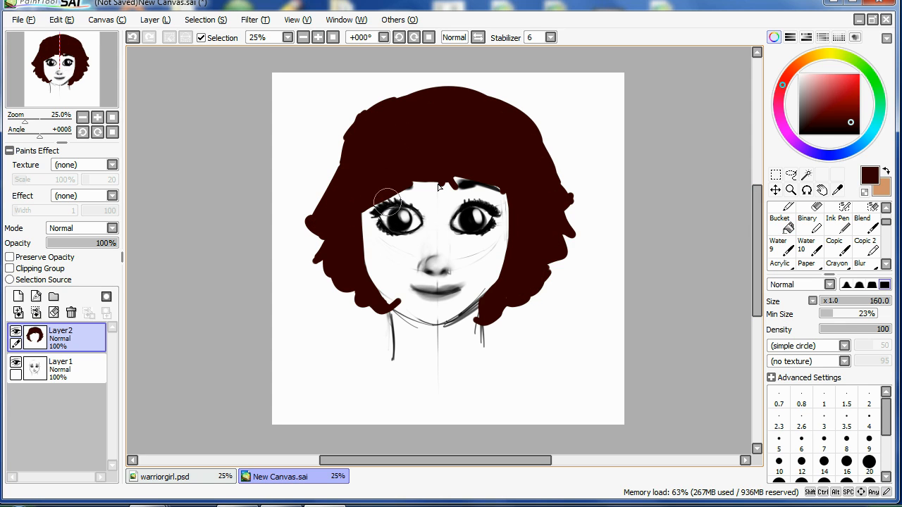
key(e)
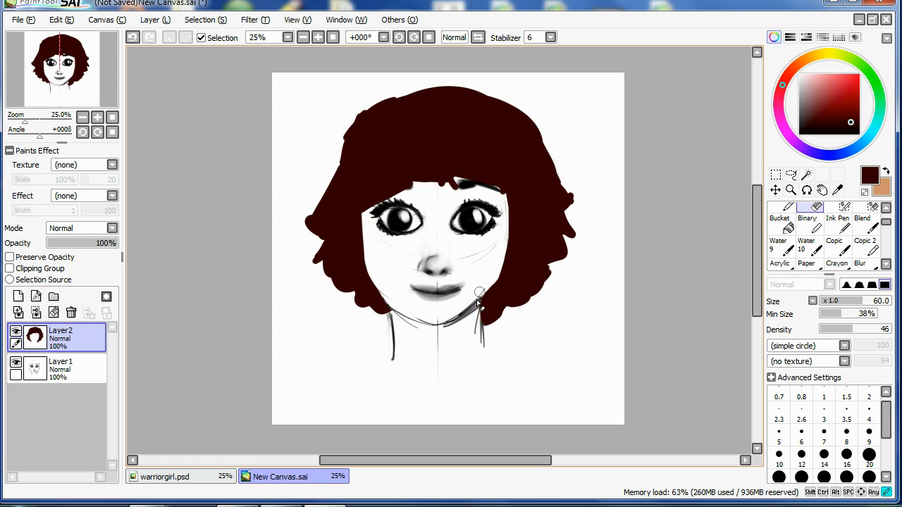
drag(470, 194, 444, 186)
Add a layer above the hair, make it a clipping group and choose a bright red
key(ctrl+shift+n)
click(10, 269)
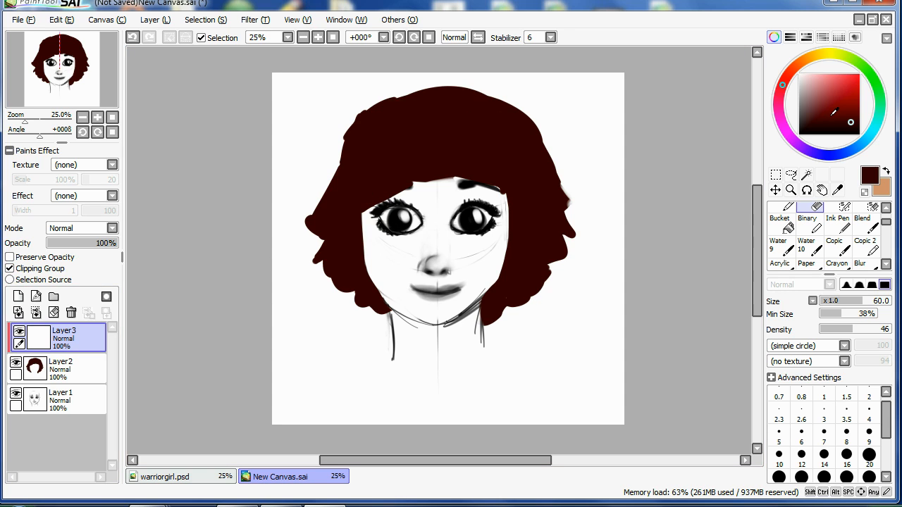
drag(840, 114, 861, 84)
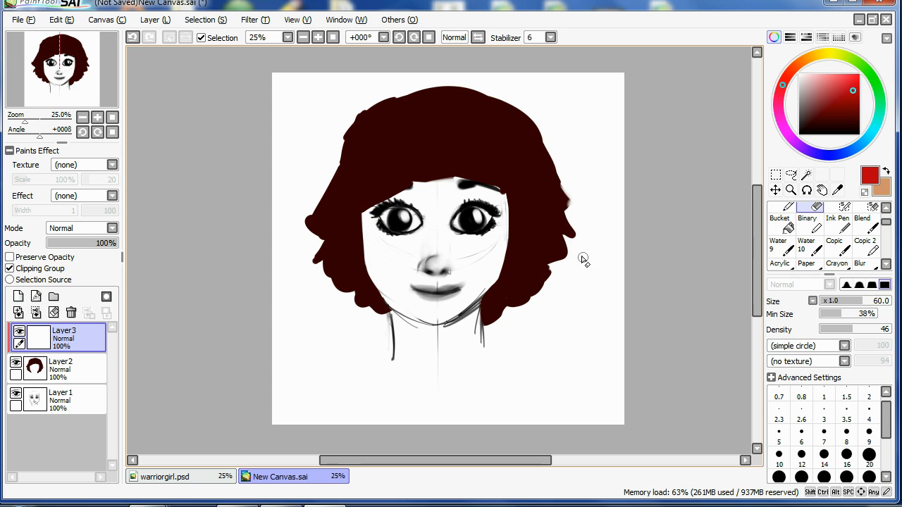
Set the Brush tool's density to 100 and its size to 160, undoing the test strokes on the hair
key(v)
key(ctrl+z)
drag(473, 122, 510, 182)
key(ctrl+z)
drag(888, 223, 887, 213)
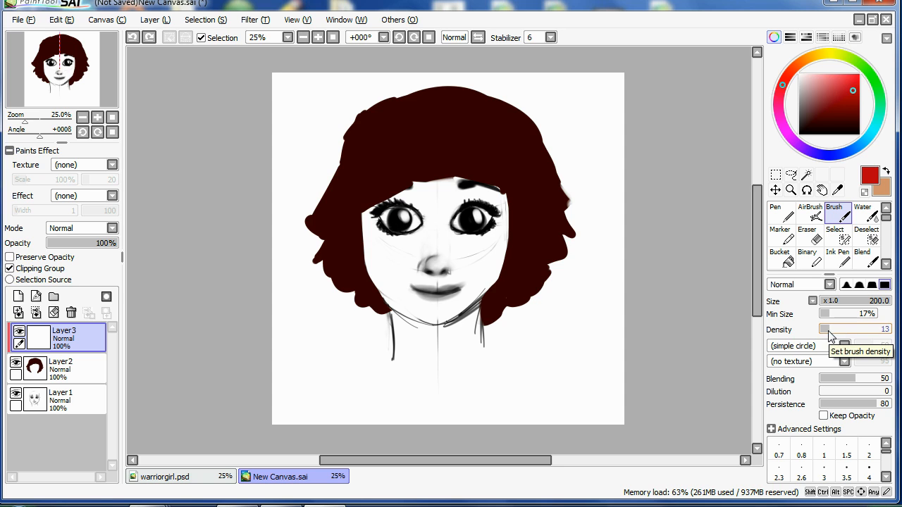
drag(831, 331, 892, 329)
drag(466, 120, 495, 182)
key(ctrl+z)
key(bracketleft)
drag(404, 114, 372, 203)
key(ctrl+z)
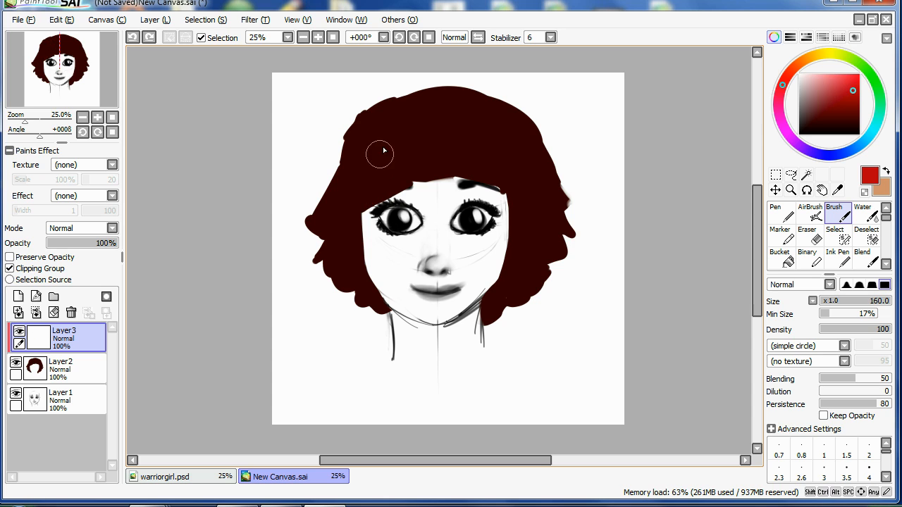
drag(406, 110, 363, 203)
key(ctrl+z)
drag(406, 108, 361, 205)
key(ctrl+z)
Set the stabilizer to S-2 and test it with red strands on the fringe, undoing each one
click(550, 37)
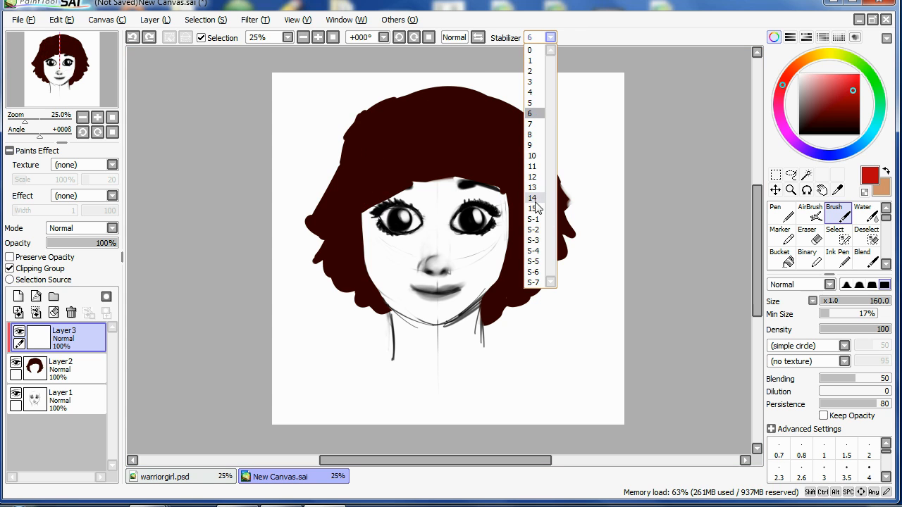
click(534, 230)
drag(403, 108, 361, 204)
key(ctrl+z)
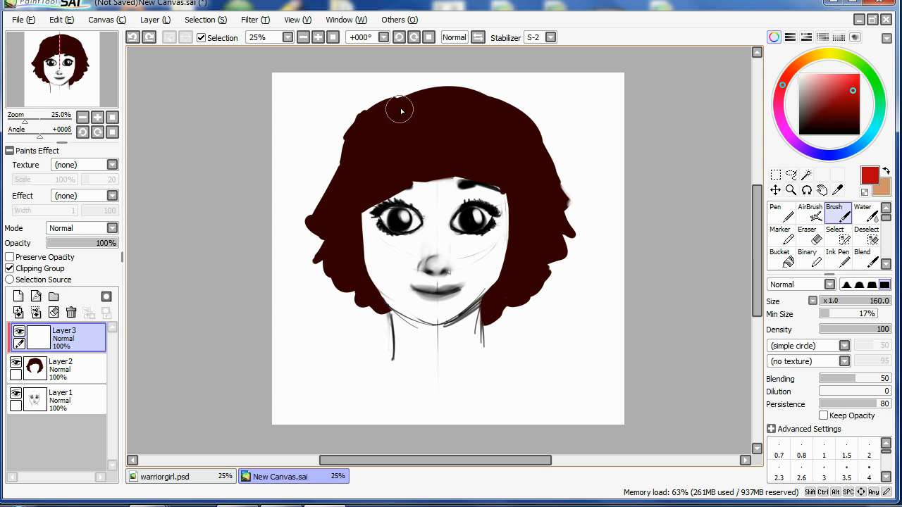
drag(401, 106, 352, 222)
drag(414, 105, 384, 198)
key(ctrl+z)
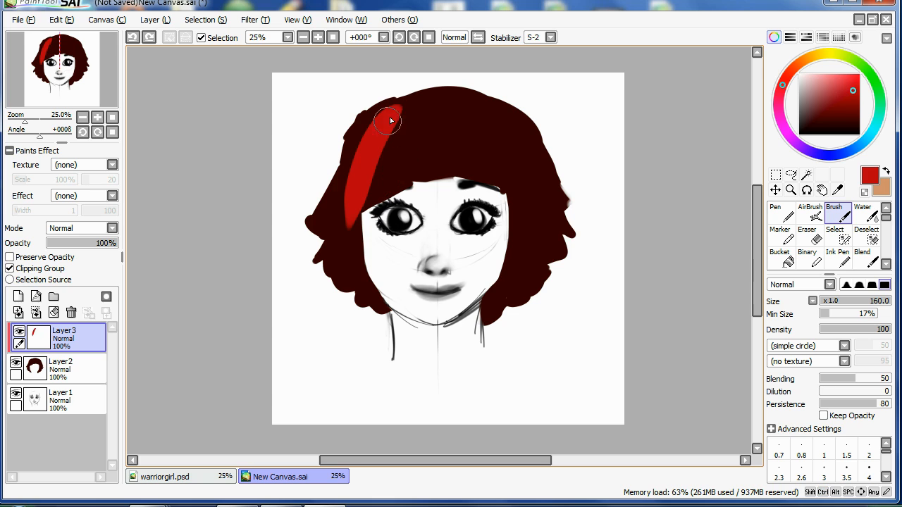
key(ctrl+z)
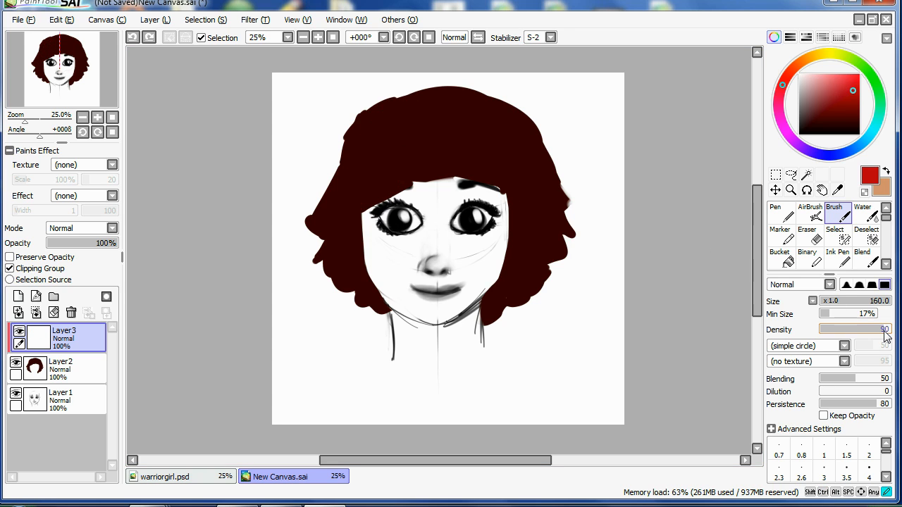
Paint tapered bright red strands side by side across the fringe on Layer3 with brush density 92
mouse_move(395, 111)
mouse_down()
mouse_move(354, 227)
mouse_move(387, 200)
mouse_up()
key(ctrl+z)
drag(403, 113, 411, 191)
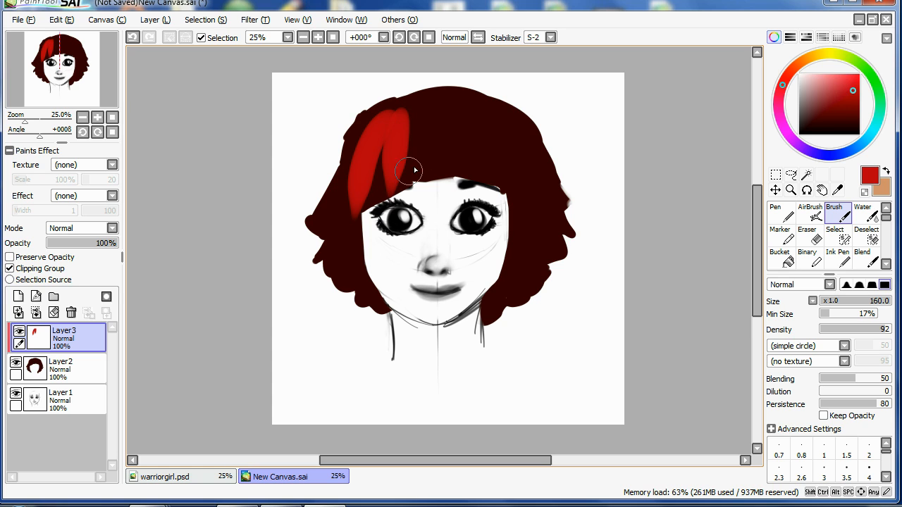
mouse_move(479, 115)
mouse_down()
mouse_move(512, 203)
mouse_move(487, 183)
mouse_up()
mouse_move(438, 113)
mouse_down()
mouse_move(451, 176)
mouse_move(421, 179)
mouse_up()
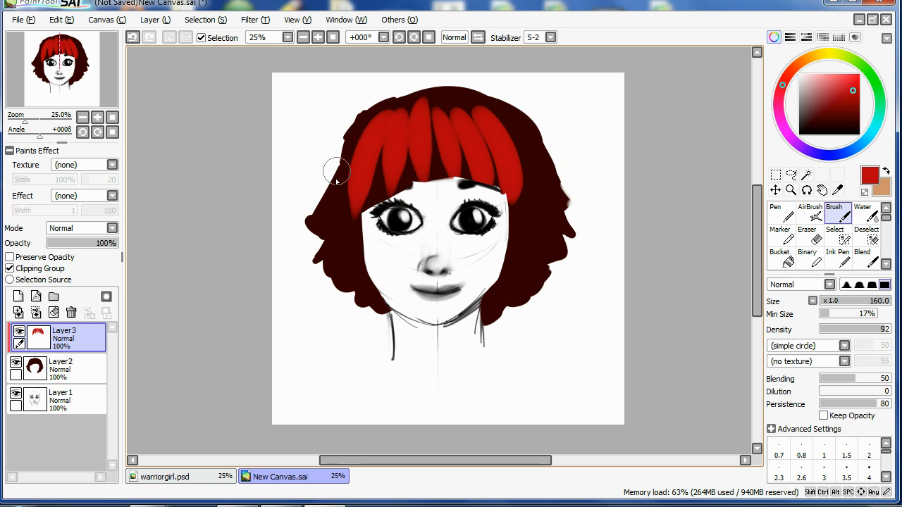
Paint bright red strands down both sides of the hair and over the crown, leaving dark gaps between them
drag(356, 130, 302, 225)
key(ctrl+z)
mouse_move(359, 127)
mouse_down()
mouse_move(306, 225)
mouse_move(335, 276)
mouse_move(384, 310)
mouse_up()
drag(492, 317, 543, 209)
mouse_move(516, 127)
mouse_down()
mouse_move(555, 242)
mouse_move(565, 251)
mouse_move(576, 236)
mouse_up()
key(ctrl+z)
key(ctrl+z)
drag(463, 100, 512, 120)
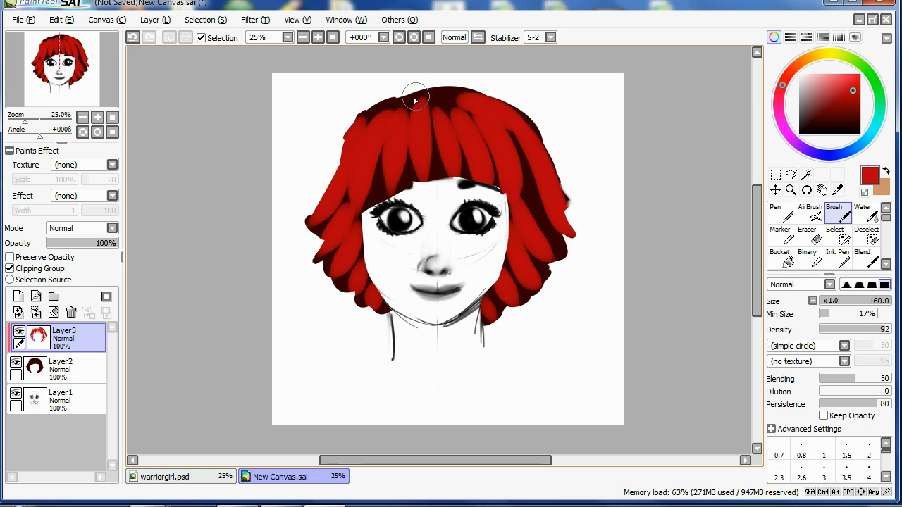
drag(416, 100, 375, 135)
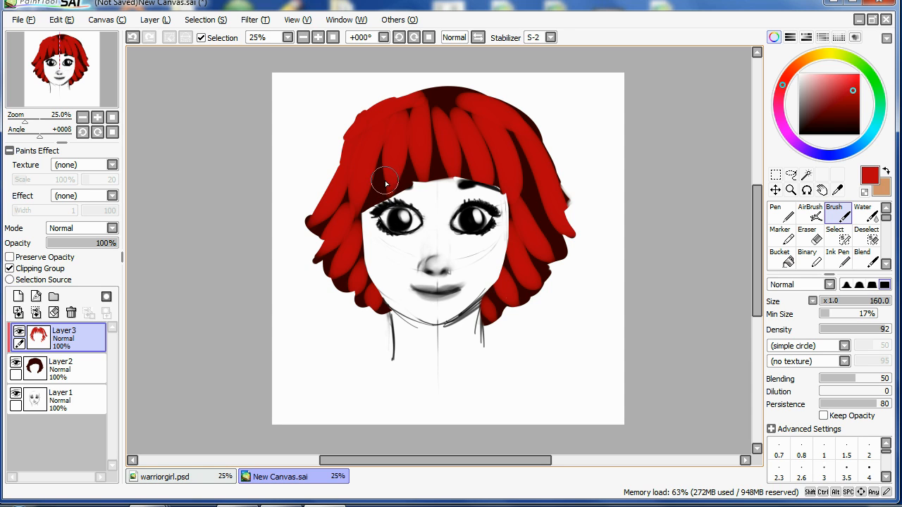
Add another clipped layer above the red strands and sample the dark base hair colour for the AirBrush
key(ctrl+shift+n)
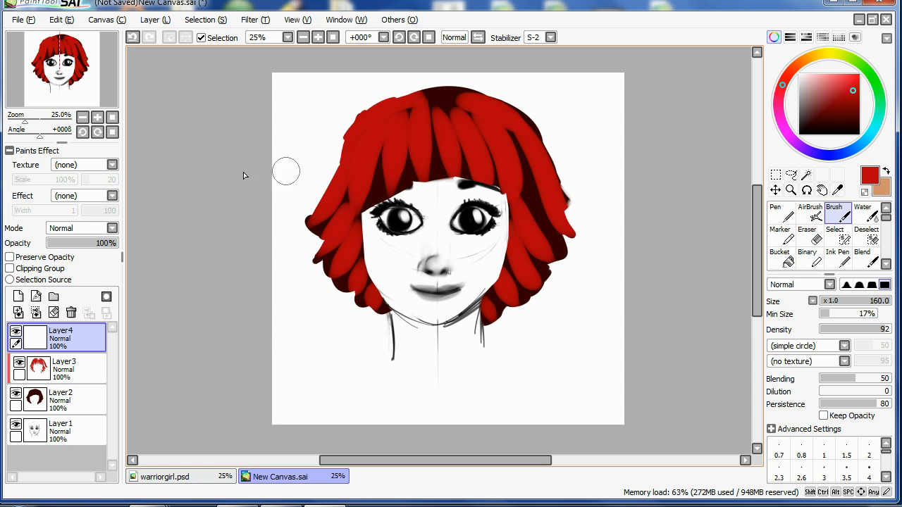
click(10, 269)
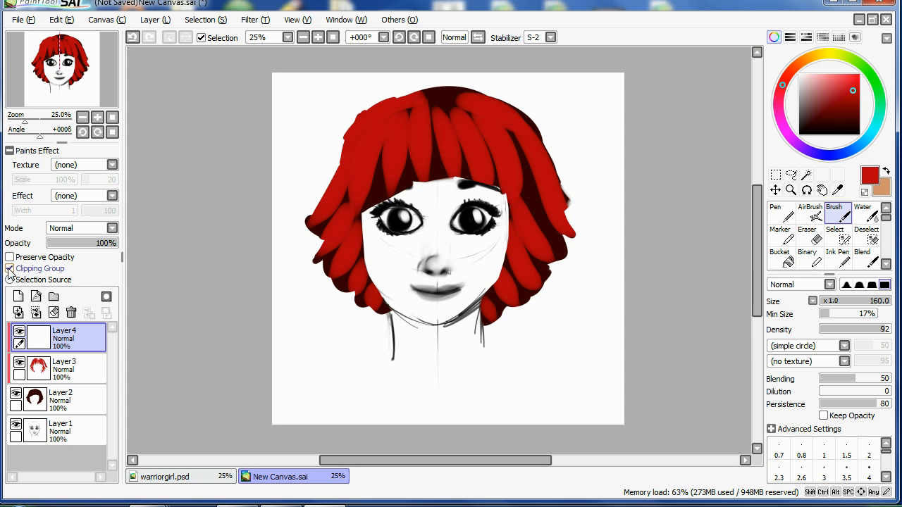
alt+click(378, 192)
key(v)
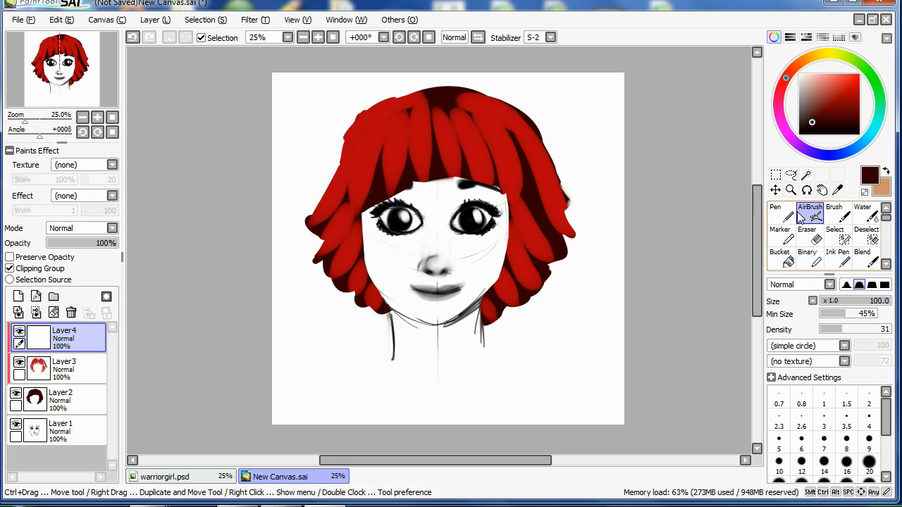
Set the AirBrush size to 120 and the stabilizer to 6 for shading the hair
key(bracketleft)
key(bracketleft)
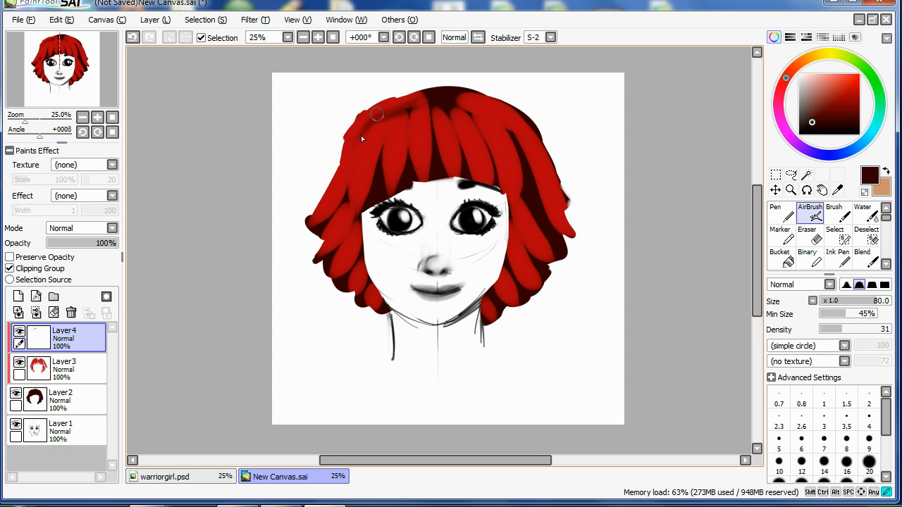
key(bracketright)
key(bracketright)
click(550, 38)
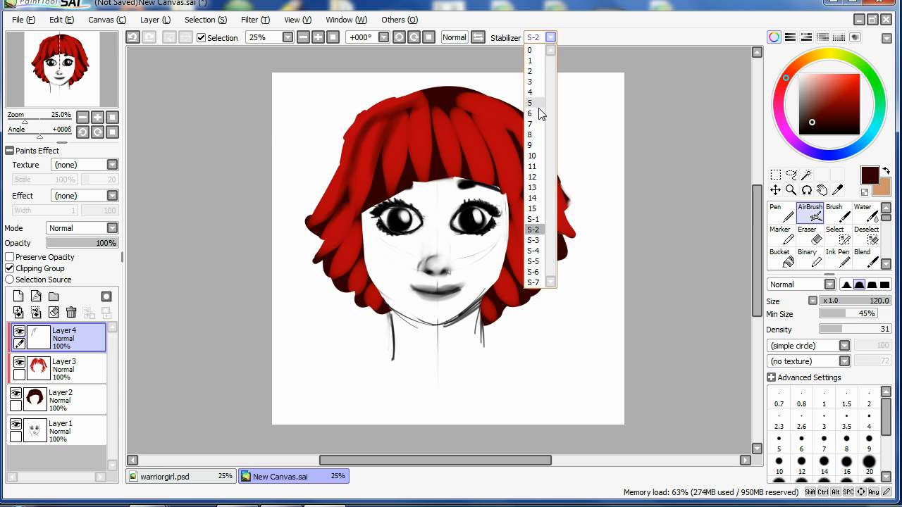
click(539, 114)
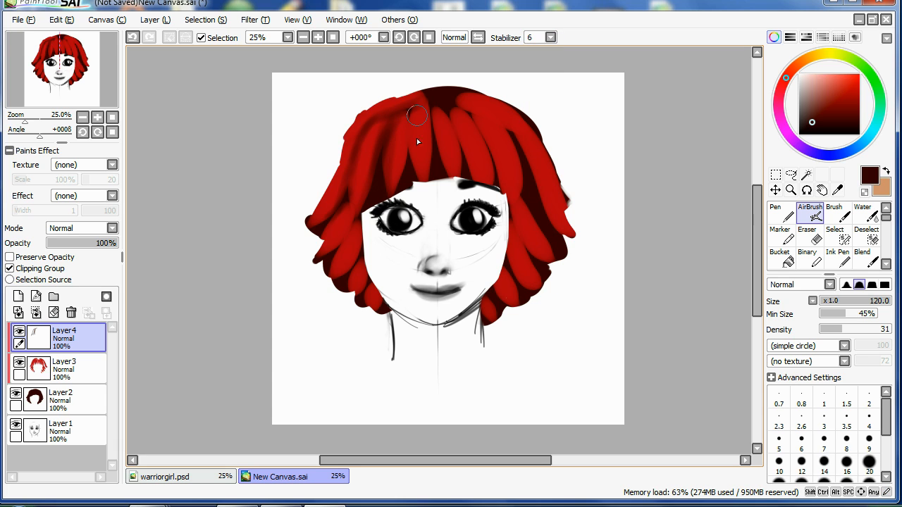
Airbrush soft dark shading between the fringe strands and blend the crown with sampled red on Layer4
drag(414, 110, 409, 175)
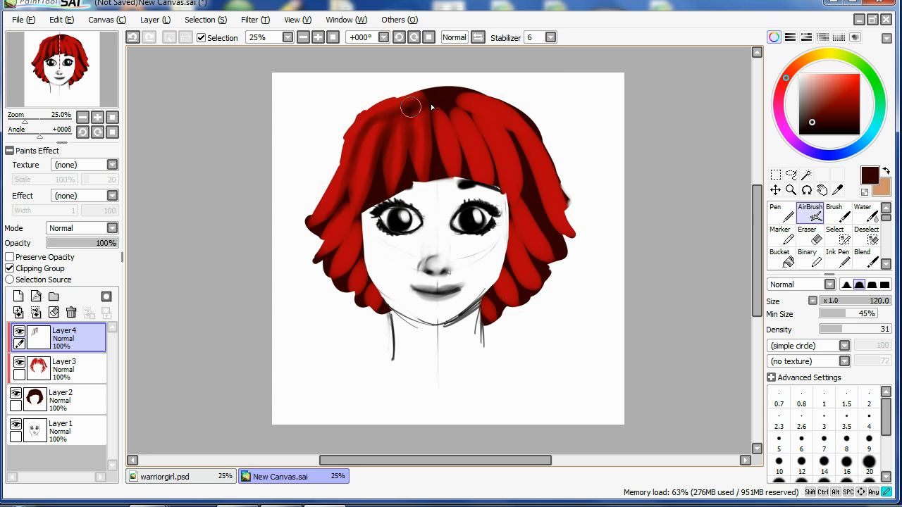
right_click(473, 103)
drag(447, 97, 480, 106)
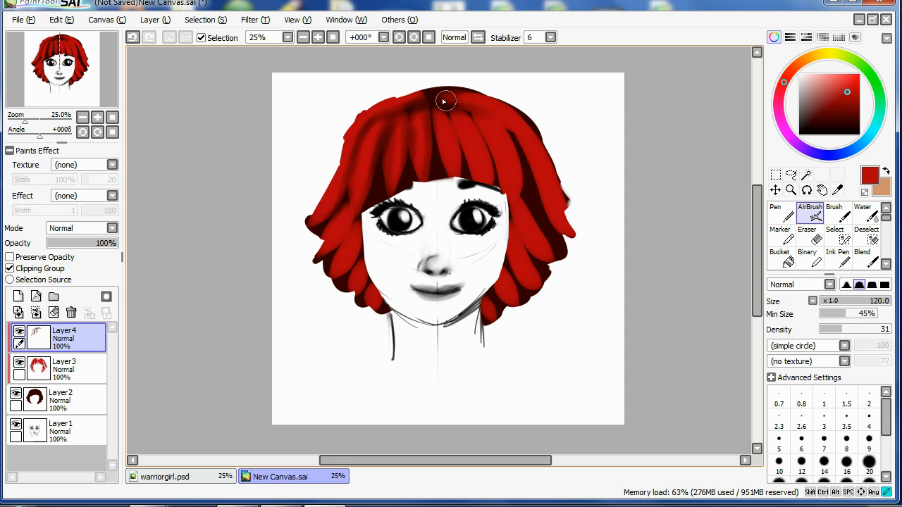
right_click(444, 108)
drag(487, 143, 495, 194)
drag(476, 116, 509, 130)
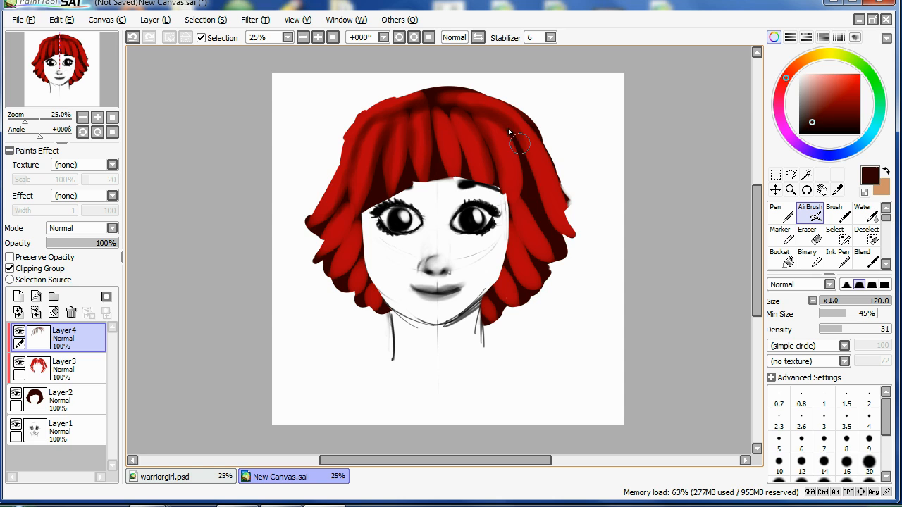
Airbrush the strands on both sides of the hair, alternating sampled red and dark red for soft shading
right_click(547, 166)
drag(526, 172, 554, 238)
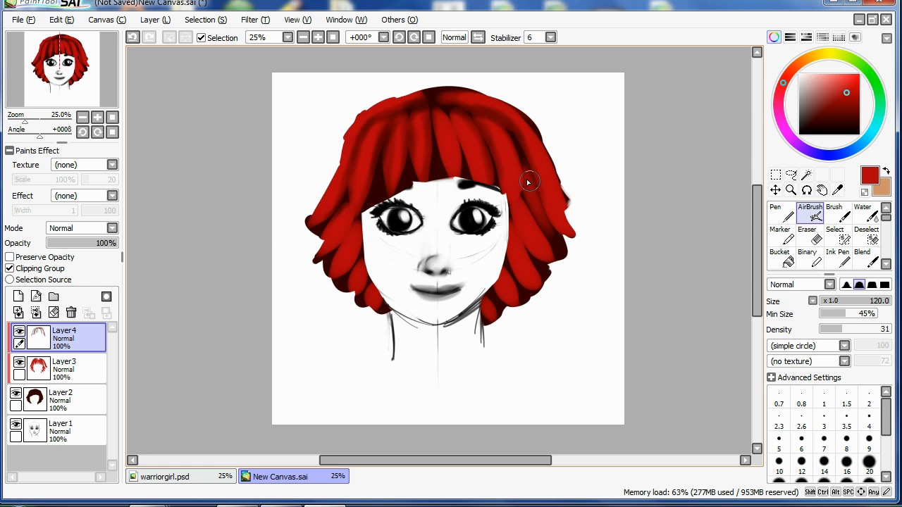
right_click(522, 154)
drag(516, 204, 556, 276)
mouse_move(519, 229)
mouse_down()
mouse_move(542, 277)
mouse_move(508, 263)
mouse_move(502, 326)
mouse_up()
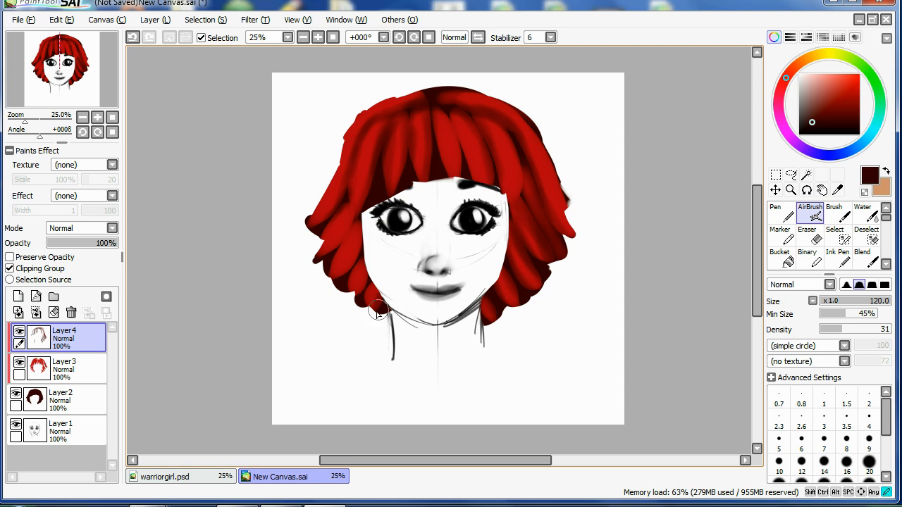
drag(374, 255, 336, 302)
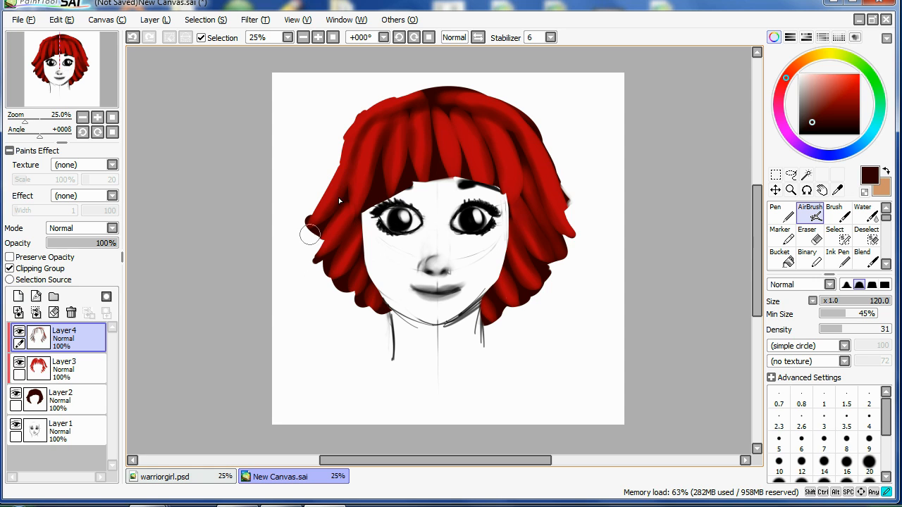
Airbrush the fringe strands on Layer4 with alternating sampled red and dark red to soften the shading between them
alt+click(362, 169)
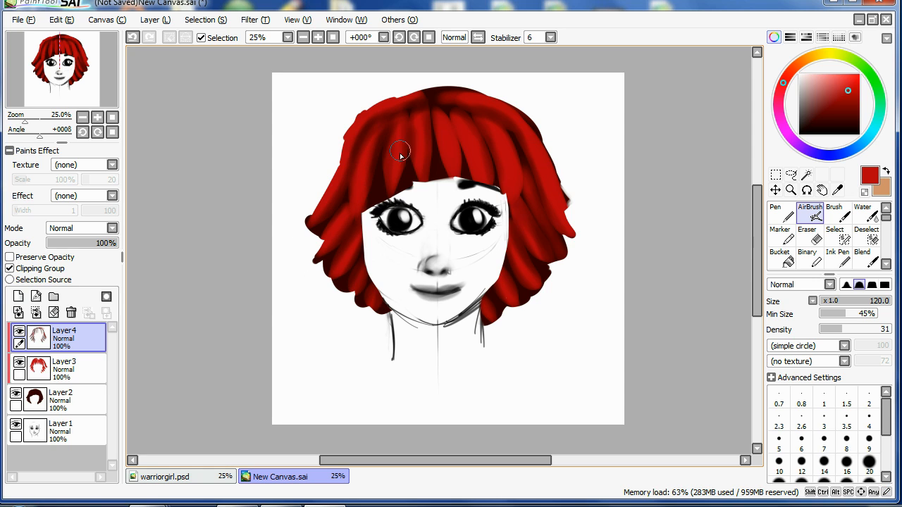
alt+click(464, 184)
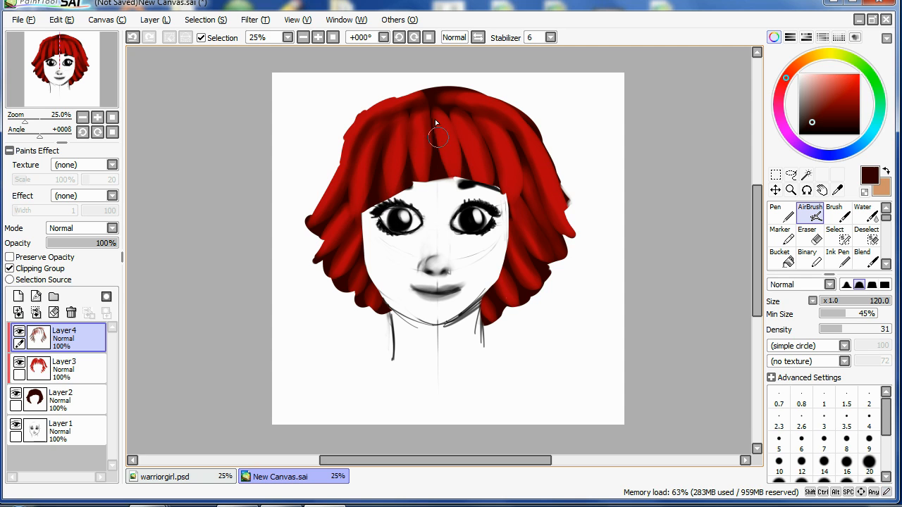
alt+click(511, 184)
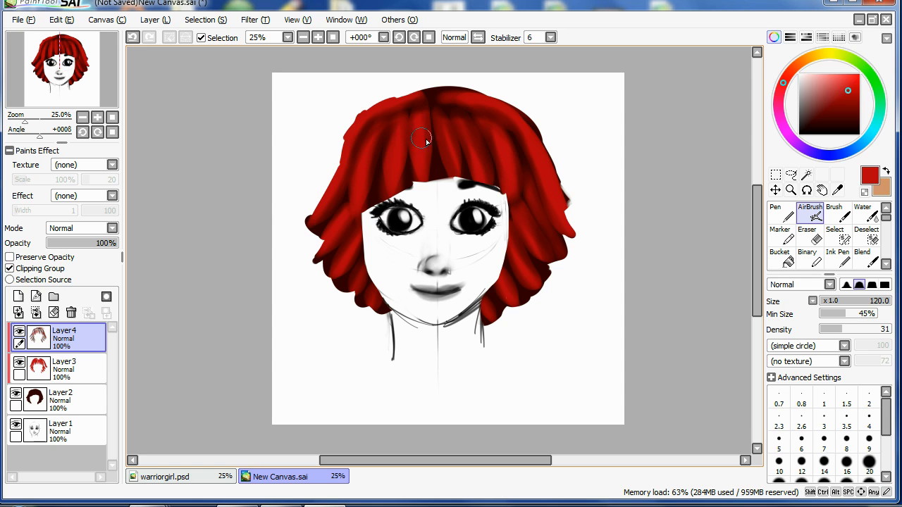
mouse_move(396, 125)
mouse_down()
mouse_move(385, 183)
mouse_move(417, 180)
mouse_up()
mouse_move(425, 108)
mouse_down()
mouse_move(425, 186)
mouse_move(432, 152)
mouse_move(462, 185)
mouse_up()
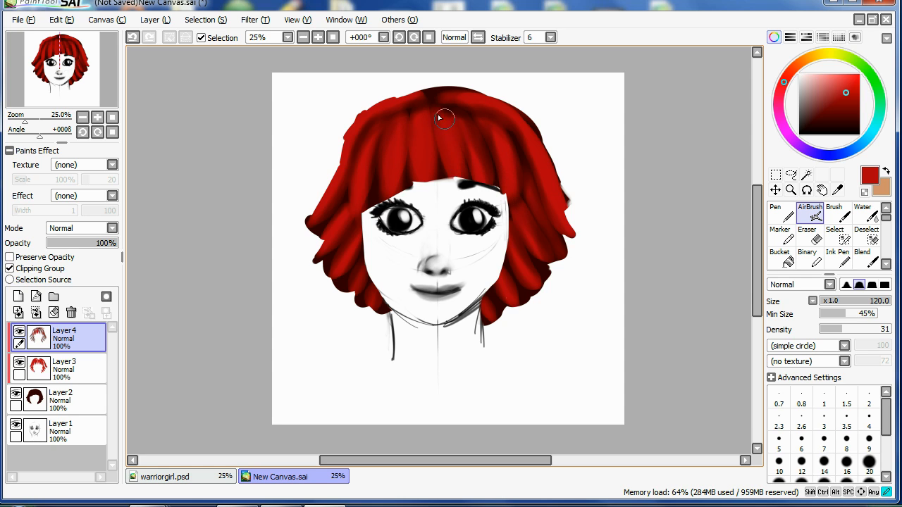
alt+click(485, 139)
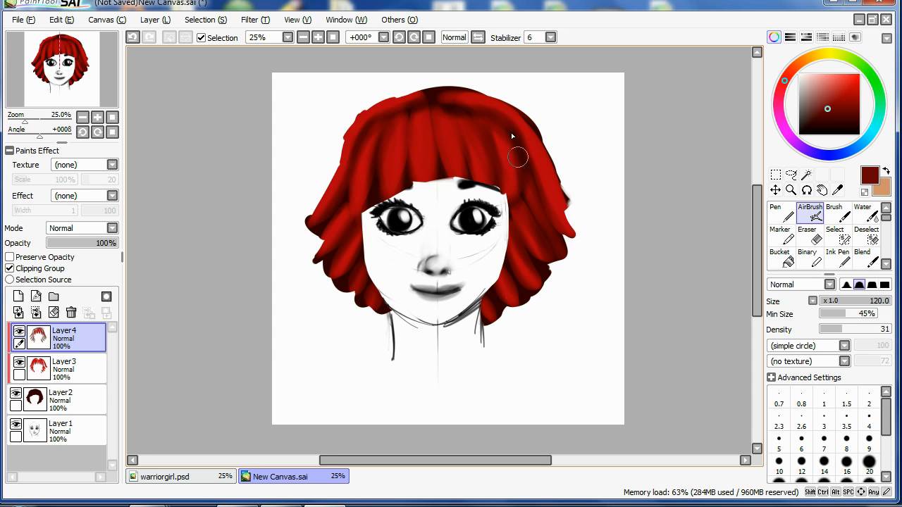
alt+click(379, 169)
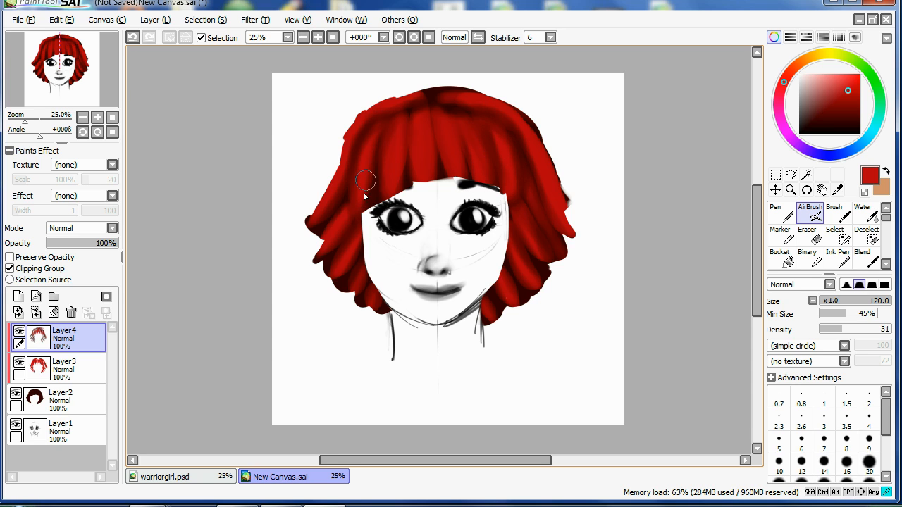
Paint rounded strand tips along the fringe's lower edge on Layer2 using the Pen at size 70 in the sampled dark hair colour
click(74, 395)
drag(19, 362, 19, 331)
right_click(353, 179)
click(781, 214)
key(bracketleft)
key(bracketleft)
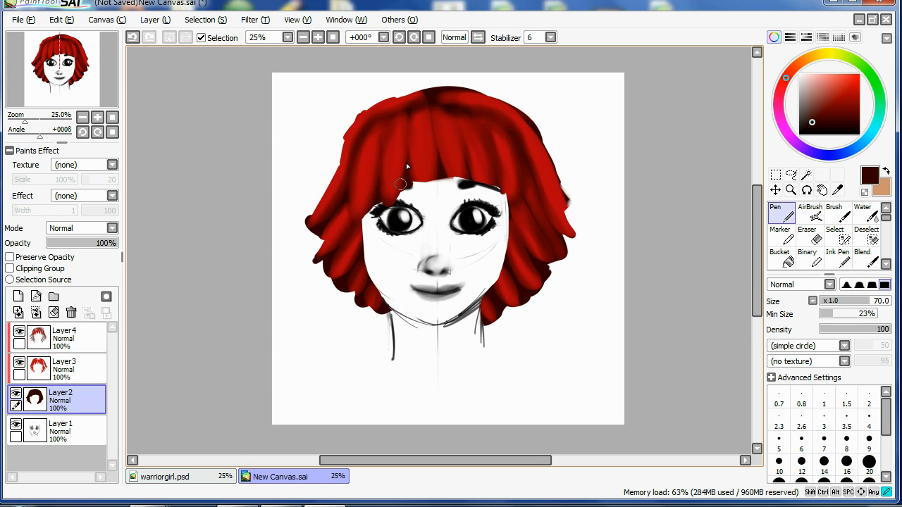
mouse_move(415, 171)
mouse_down()
mouse_move(435, 162)
mouse_move(467, 184)
mouse_move(499, 185)
mouse_up()
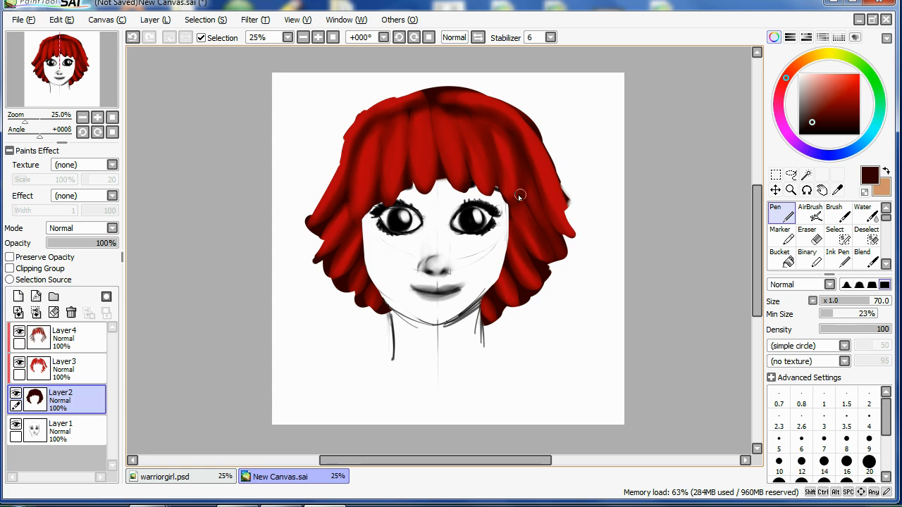
Sharpen the strand tips along both sides of the hair on Layer2, alternating the Eraser at size 60 and the Pen
key(e)
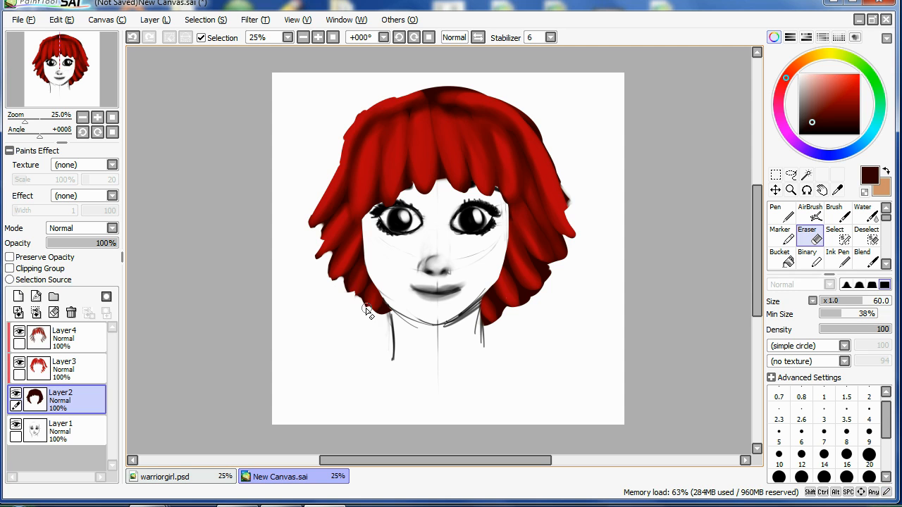
key(n)
key(e)
key(n)
key(e)
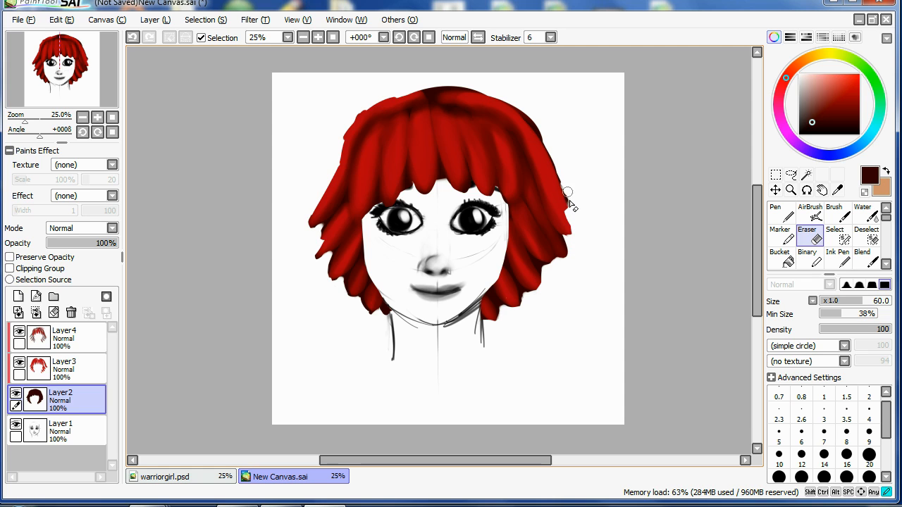
Add a pointed strand tip at the right outer edge and smooth the crown and left outline with the Pen and Eraser
key(n)
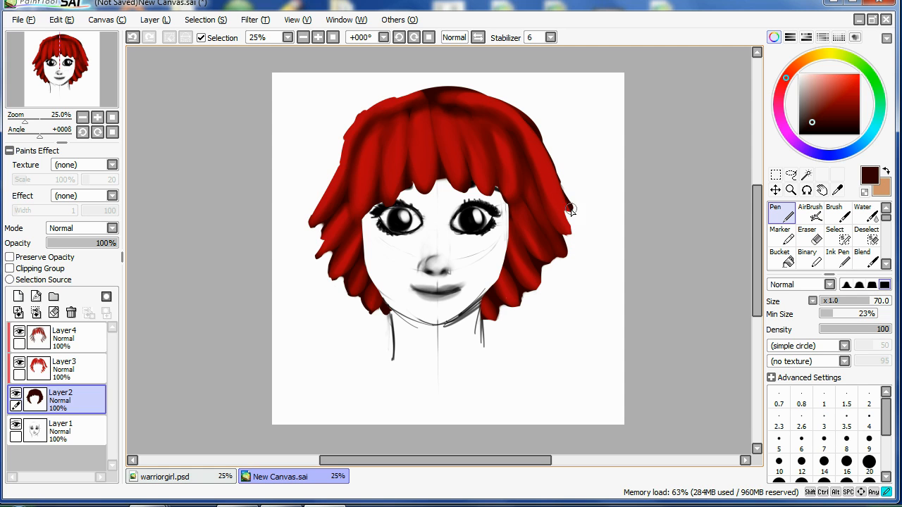
key(e)
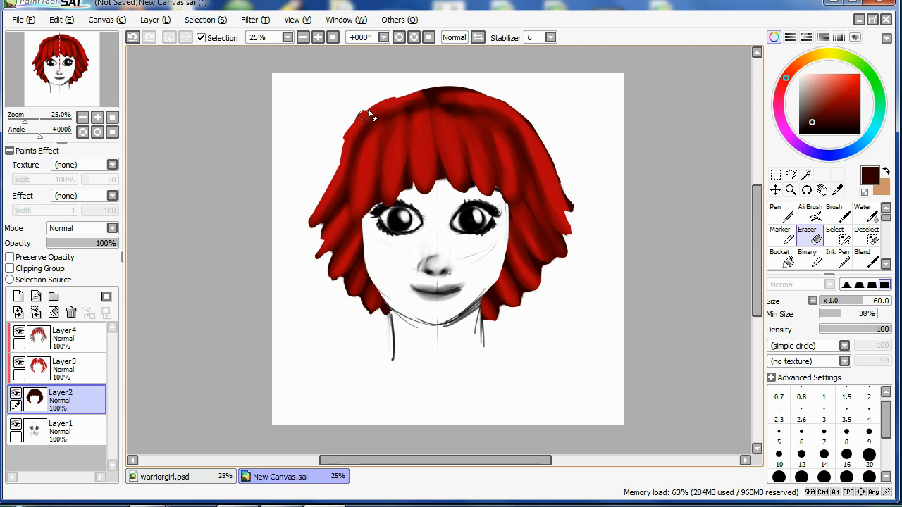
key(n)
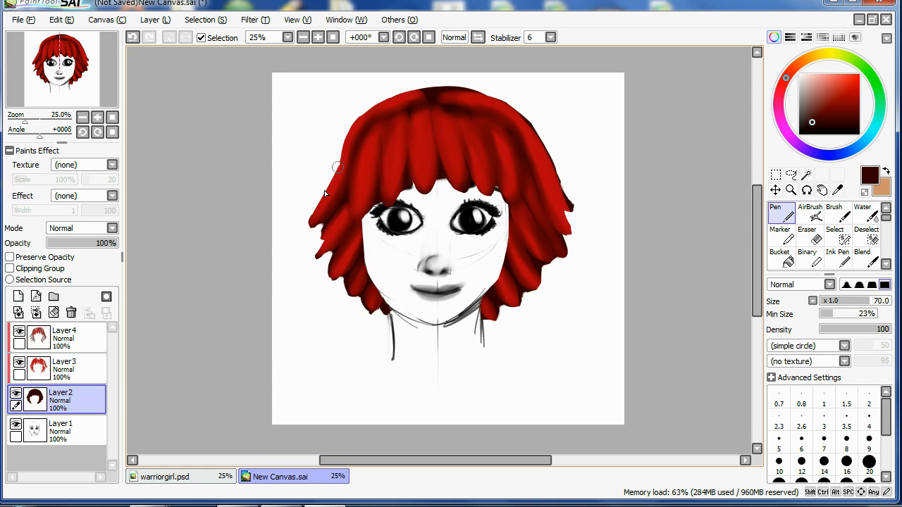
key(e)
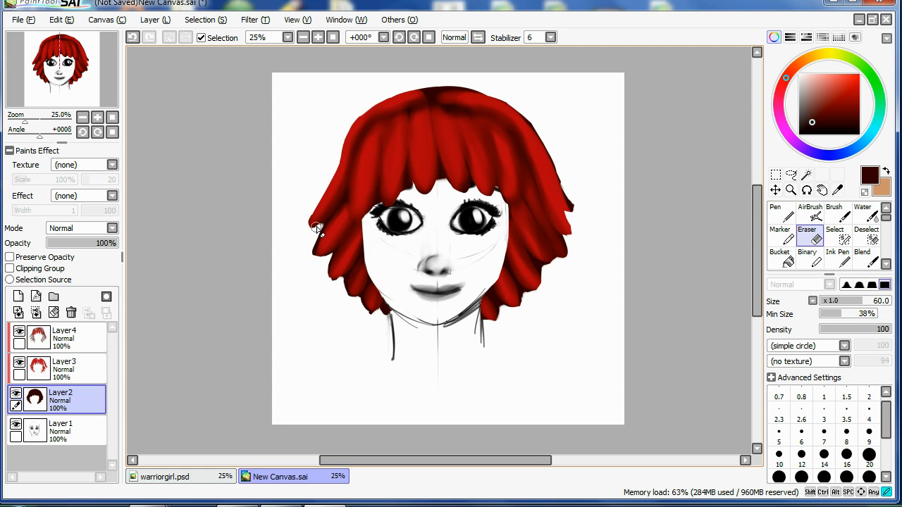
key(n)
key(e)
Merge the clipped layers Layer3 and Layer4 down into the hair base Layer2
click(61, 363)
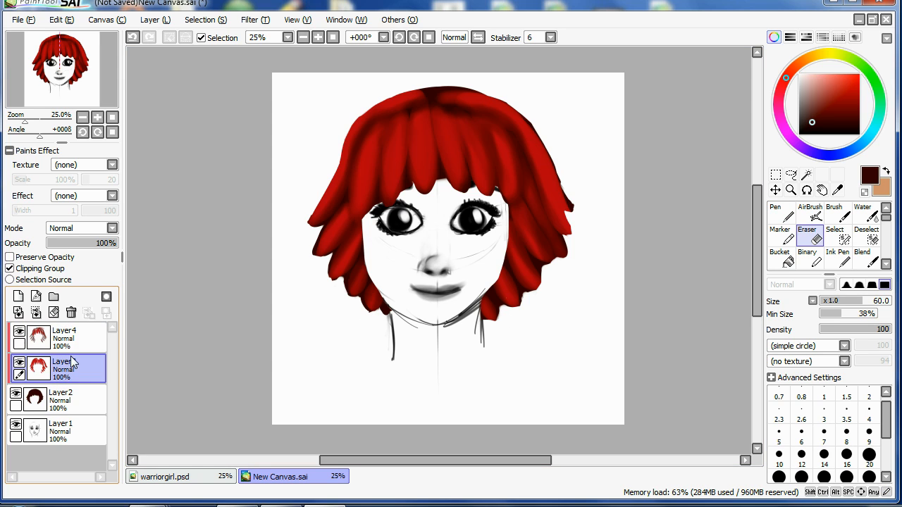
key(ctrl+e)
click(58, 345)
key(ctrl+e)
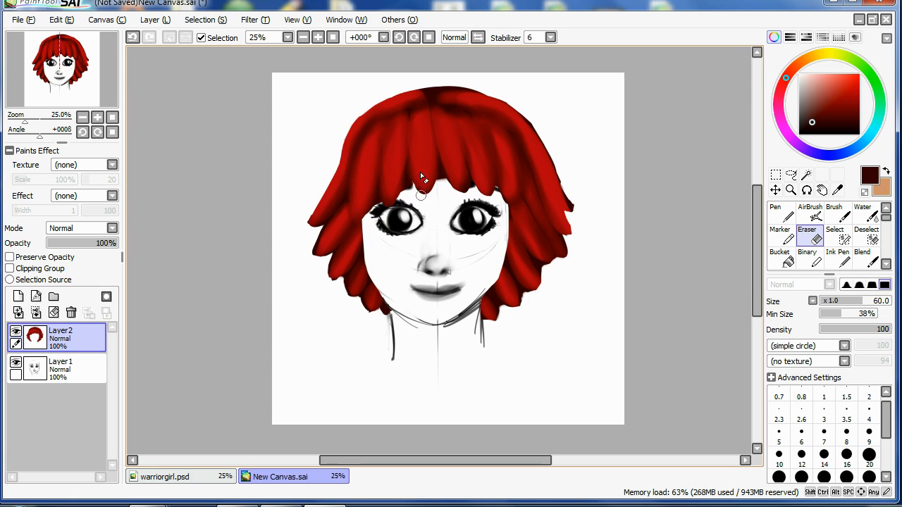
Erase pointed gaps between the fringe strands and touch up their edges with the Pen in sampled hair colours
alt+click(393, 152)
key(v)
key(e)
alt+click(402, 182)
key(n)
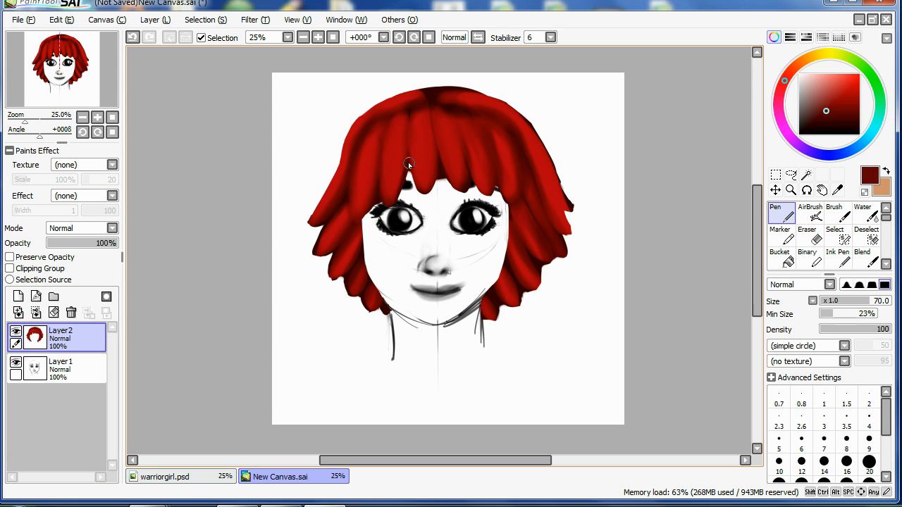
key(e)
alt+click(438, 170)
key(n)
Turn on Preserve Opacity for Layer2 and airbrush sampled red over the dark parting at the crown
alt+click(444, 121)
key(v)
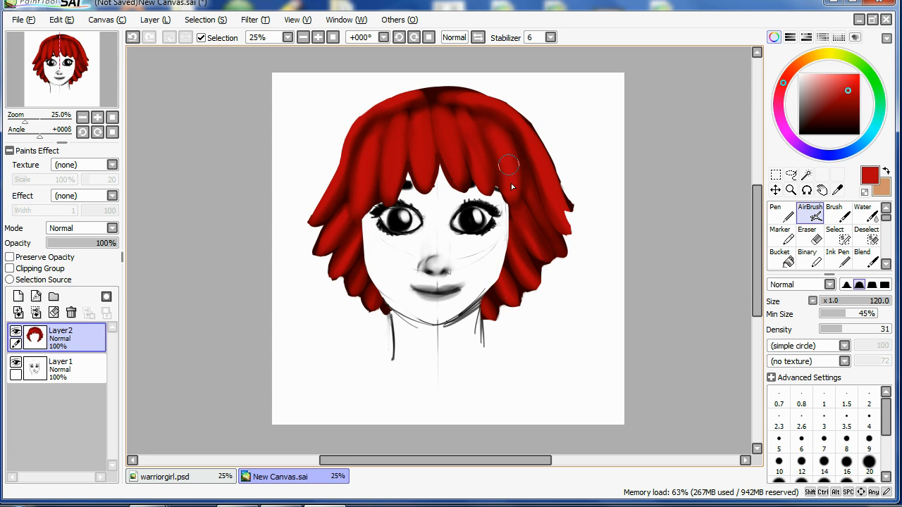
click(10, 257)
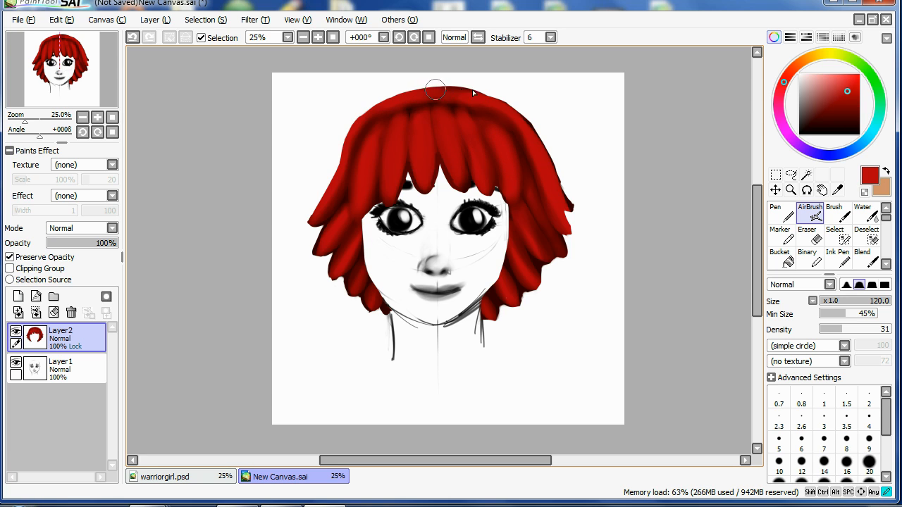
Airbrush sampled dark red at size 160 and sampled red at size 80 to blend the crown and fringe
alt+click(428, 108)
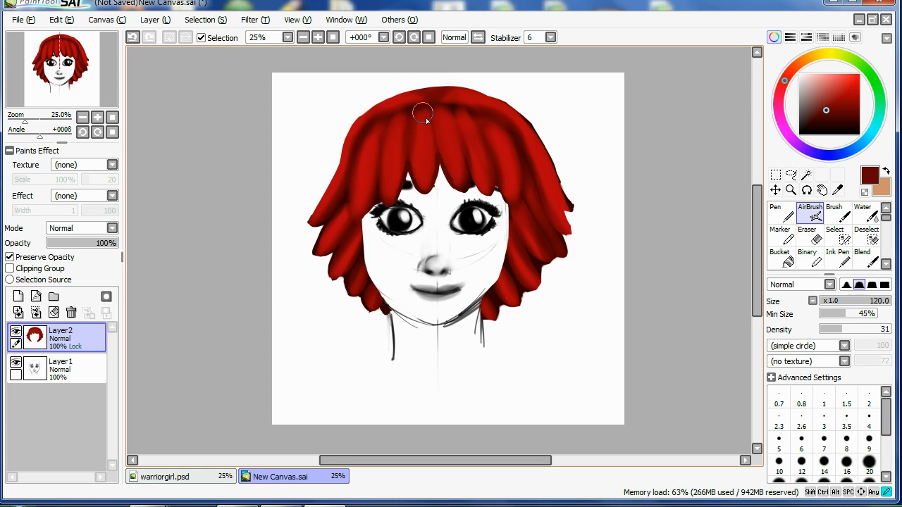
key(bracketright)
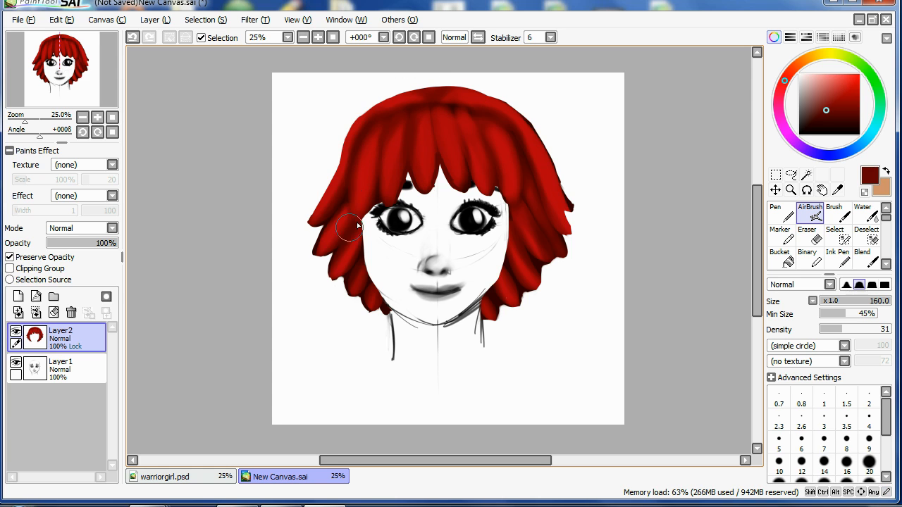
alt+click(365, 184)
key(bracketleft)
key(bracketleft)
key(bracketleft)
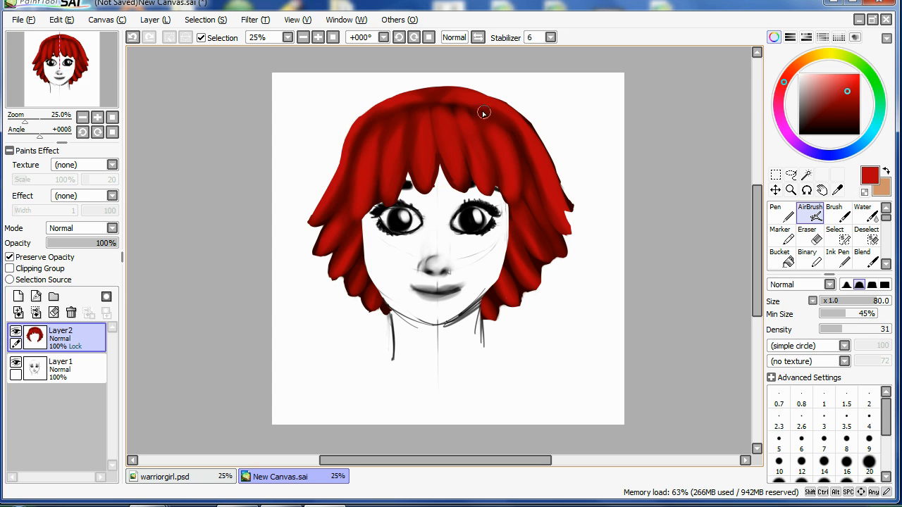
Deepen and blend the fringe roots below the crown with the sampled dark hair colour, using the AirBrush and Brush
key(a)
key(b)
alt+click(462, 107)
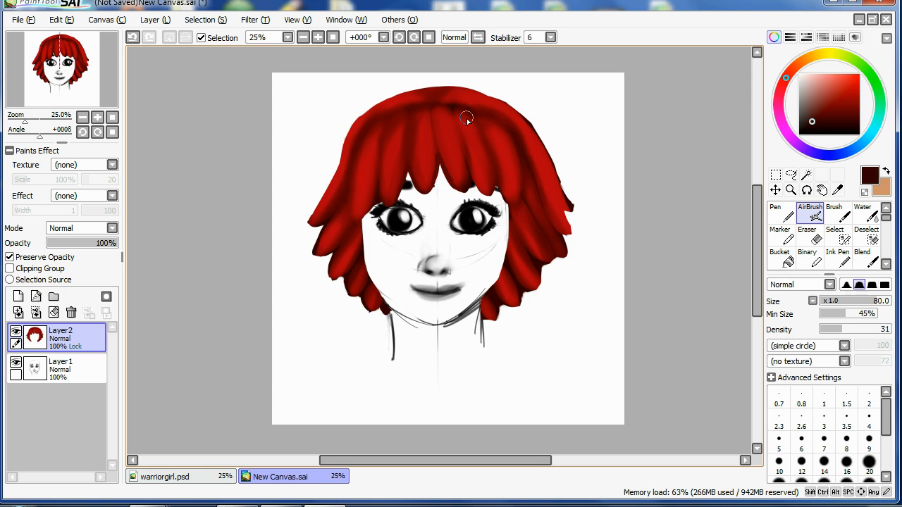
key(b)
Airbrush lighter red highlights along the middle of the fringe and side strands, enlarging the AirBrush to size 160
alt+click(507, 294)
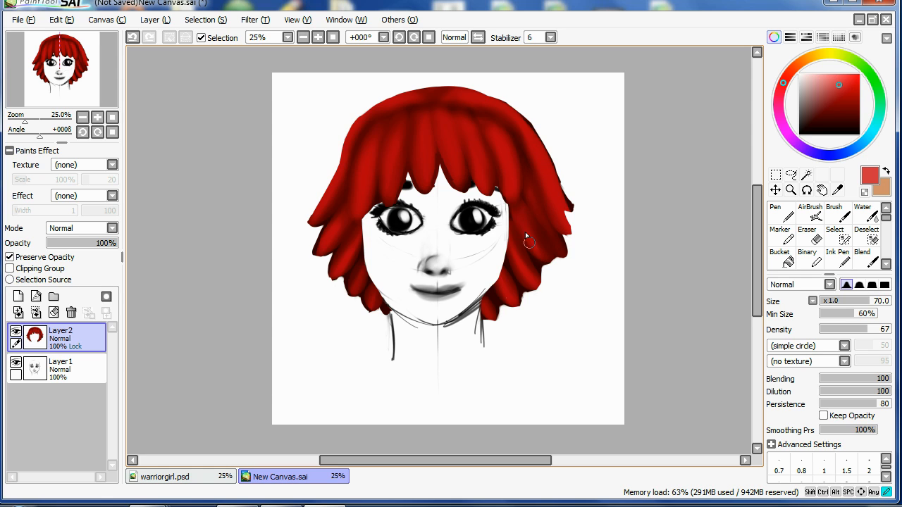
key(v)
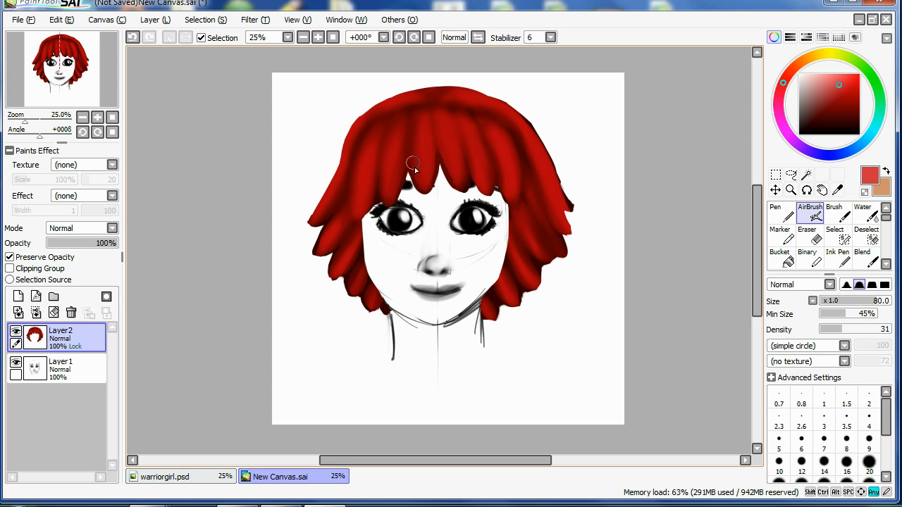
mouse_move(423, 151)
mouse_down()
mouse_move(413, 125)
mouse_move(511, 145)
mouse_up()
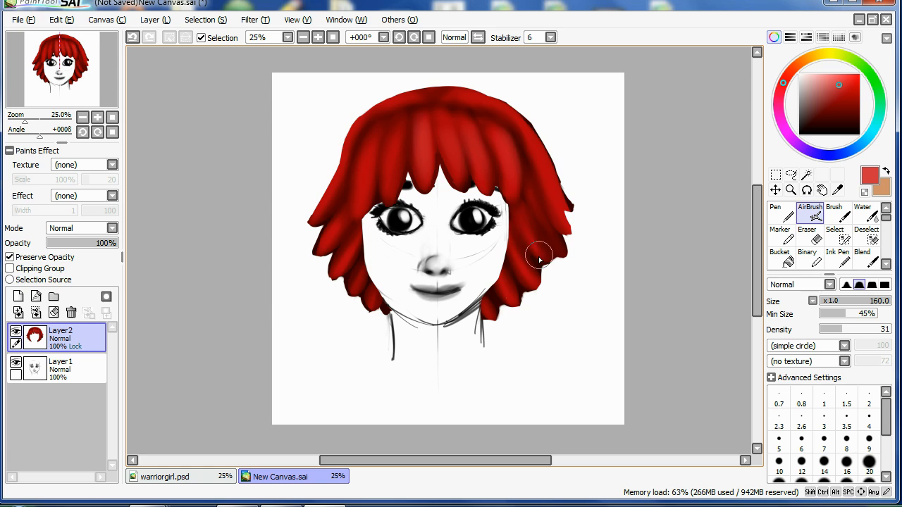
mouse_move(361, 295)
mouse_down()
mouse_move(371, 303)
mouse_move(365, 274)
mouse_up()
drag(348, 229, 332, 204)
drag(365, 148, 363, 186)
mouse_move(467, 124)
mouse_down()
mouse_move(573, 148)
mouse_move(539, 130)
mouse_move(561, 222)
mouse_move(557, 245)
mouse_up()
Restore dark shading at the fringe roots and between the strands with sampled dark red, using the AirBrush at 100 and Brush at 70
alt+click(440, 98)
key(])
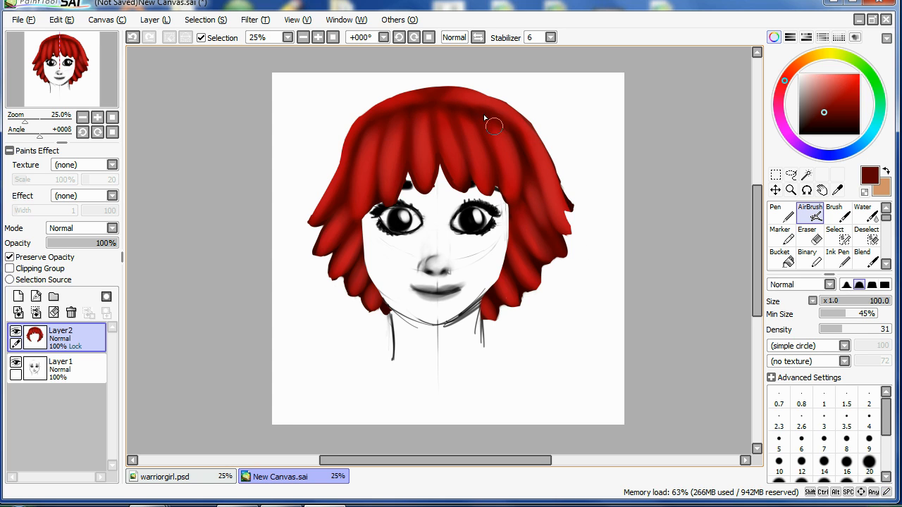
key(b)
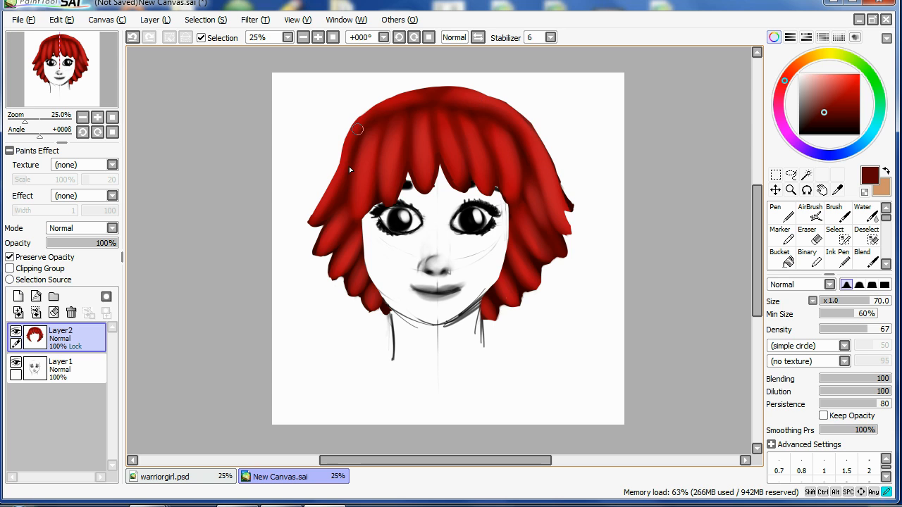
key(a)
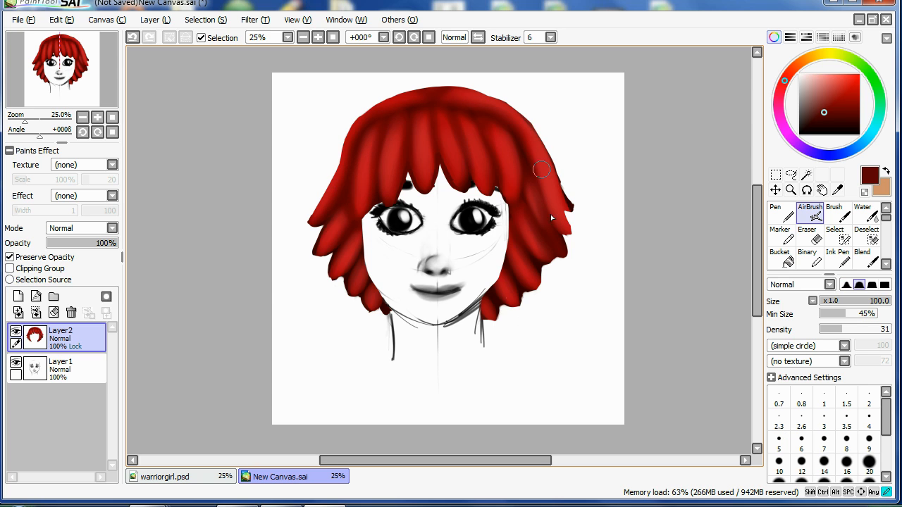
Unlock Layer2's opacity, erase the dark pointed tip at the hair's right outer edge, and turn Preserve Opacity back on
click(10, 257)
key(e)
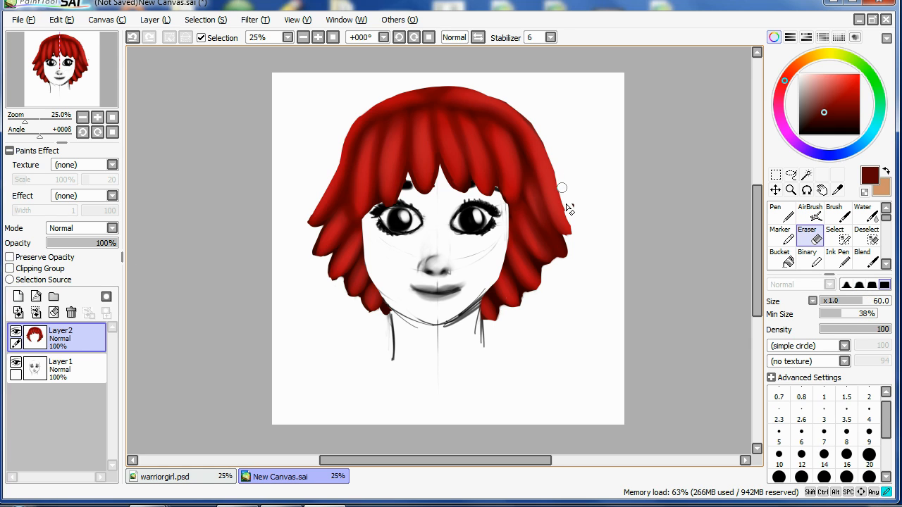
click(10, 258)
Add a new layer clipped to the hair layer and set up Brush2 with white for streaks
click(18, 297)
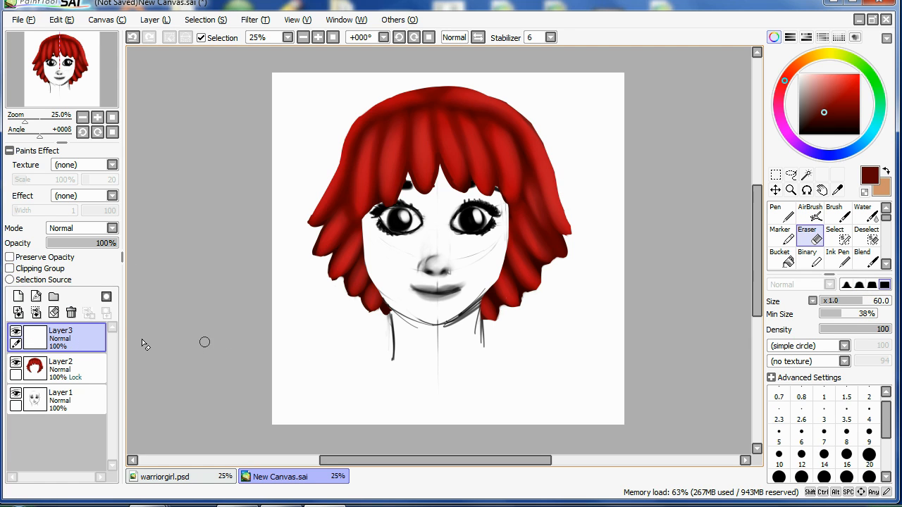
click(10, 269)
click(886, 265)
click(886, 264)
click(867, 237)
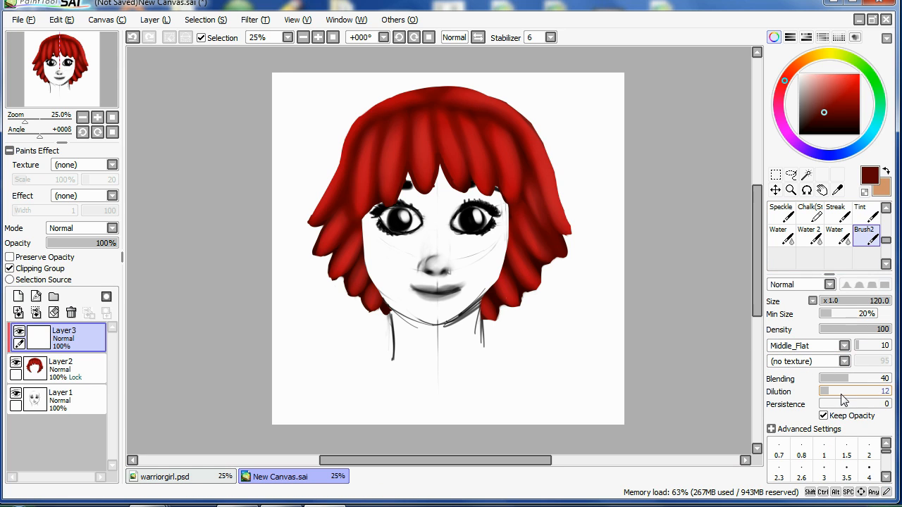
click(799, 74)
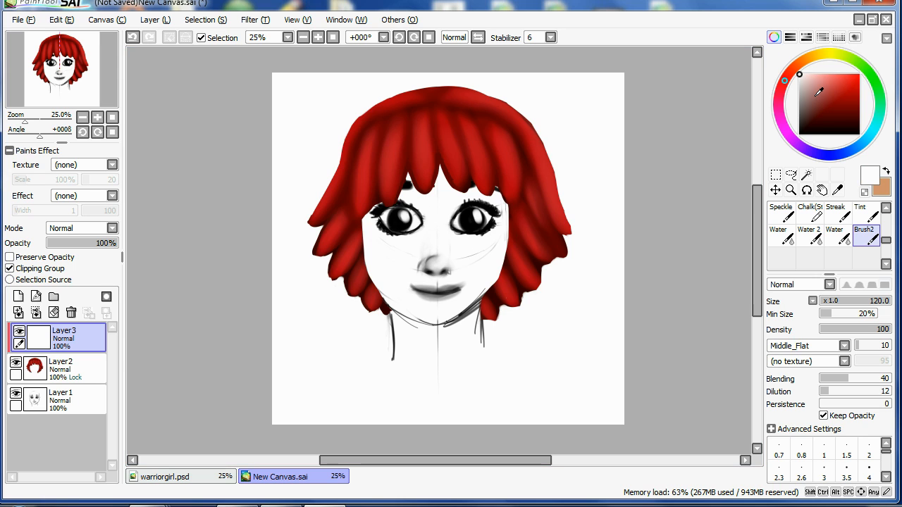
Paint white bristle streaks down the central and right fringe strands with Brush2, undoing and redrawing misplaced strokes
drag(423, 116, 423, 203)
key(ctrl+z)
drag(421, 115, 427, 185)
key(ctrl+z)
drag(438, 115, 469, 179)
key(ctrl+z)
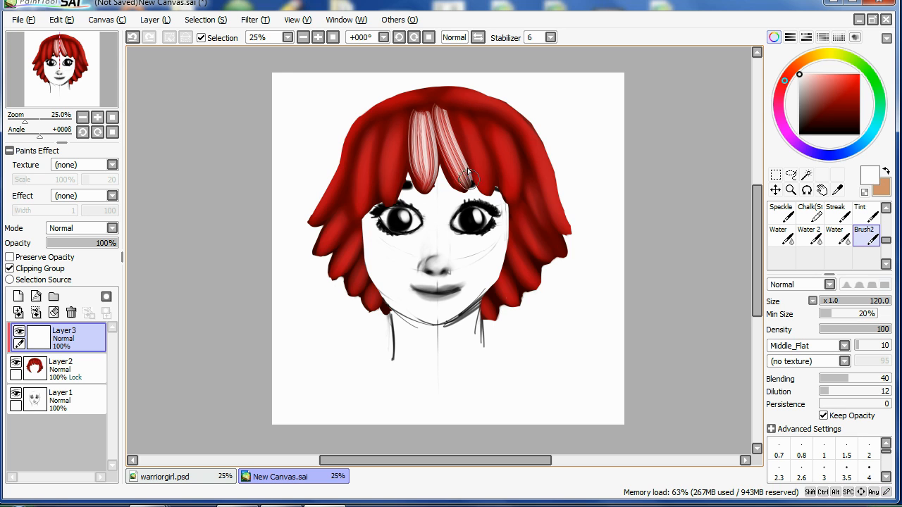
drag(460, 115, 487, 190)
key(ctrl+z)
mouse_move(458, 113)
mouse_down()
mouse_move(488, 185)
mouse_move(464, 114)
mouse_move(492, 172)
mouse_move(491, 162)
mouse_move(502, 159)
mouse_move(495, 136)
mouse_move(510, 192)
mouse_up()
mouse_move(495, 132)
mouse_down()
mouse_move(526, 176)
mouse_move(509, 207)
mouse_move(504, 136)
mouse_move(513, 200)
mouse_up()
key(ctrl+z)
Paint white bristle streaks down the remaining fringe strands, the lower left locks and the lowest right lock with Brush2
mouse_move(408, 119)
mouse_down()
mouse_move(389, 198)
mouse_move(380, 200)
mouse_up()
mouse_move(375, 137)
mouse_down()
mouse_move(360, 220)
mouse_move(337, 244)
mouse_move(349, 212)
mouse_move(360, 227)
mouse_move(331, 282)
mouse_up()
mouse_move(370, 254)
mouse_down()
mouse_move(348, 302)
mouse_move(363, 320)
mouse_up()
drag(391, 293, 380, 314)
mouse_move(499, 272)
mouse_down()
mouse_move(481, 318)
mouse_move(503, 310)
mouse_up()
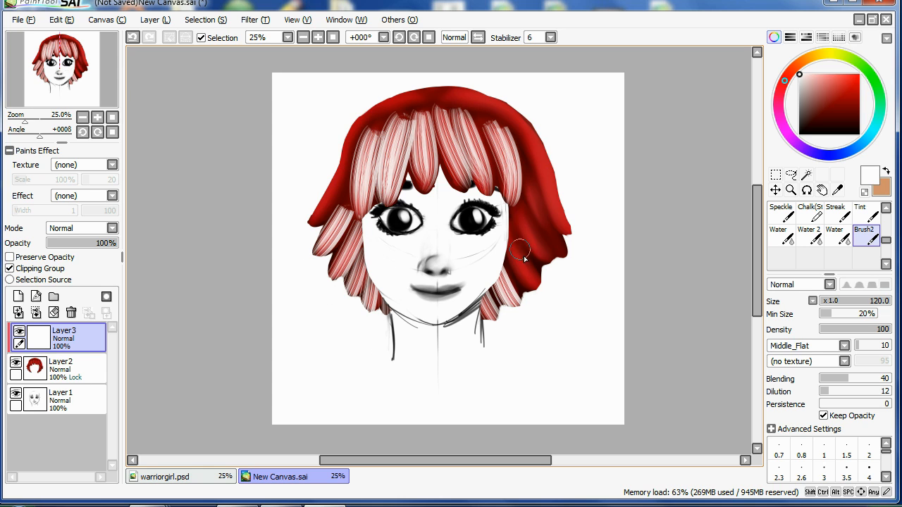
Paint white bristle streaks over the right side locks and both sides of the crown, undoing and redrawing misplaced strokes
drag(515, 200, 553, 259)
mouse_move(528, 181)
mouse_down()
mouse_move(548, 233)
mouse_move(566, 257)
mouse_up()
mouse_move(497, 106)
mouse_down()
mouse_move(577, 231)
mouse_move(512, 123)
mouse_move(558, 224)
mouse_move(567, 226)
mouse_move(533, 148)
mouse_move(509, 123)
mouse_move(572, 244)
mouse_up()
key(ctrl+z)
key(ctrl+z)
drag(445, 97, 516, 125)
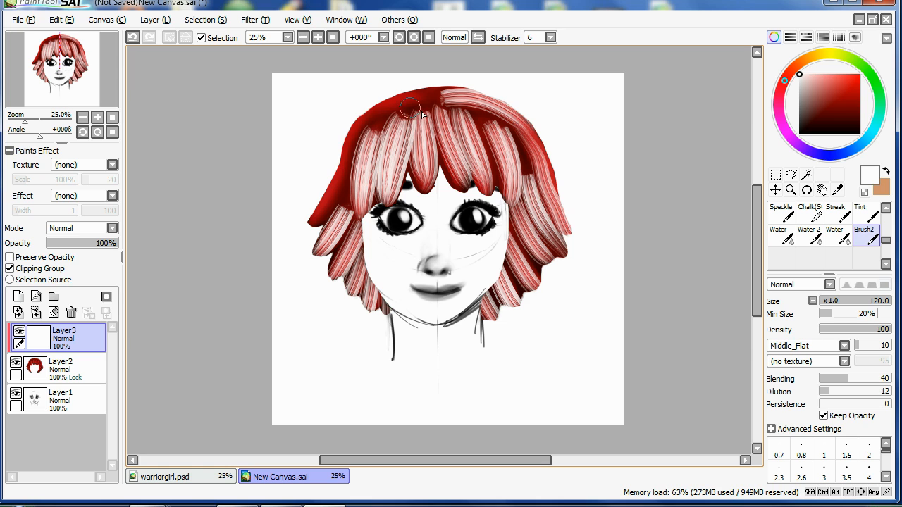
mouse_move(402, 105)
mouse_down()
mouse_move(353, 131)
mouse_move(339, 207)
mouse_up()
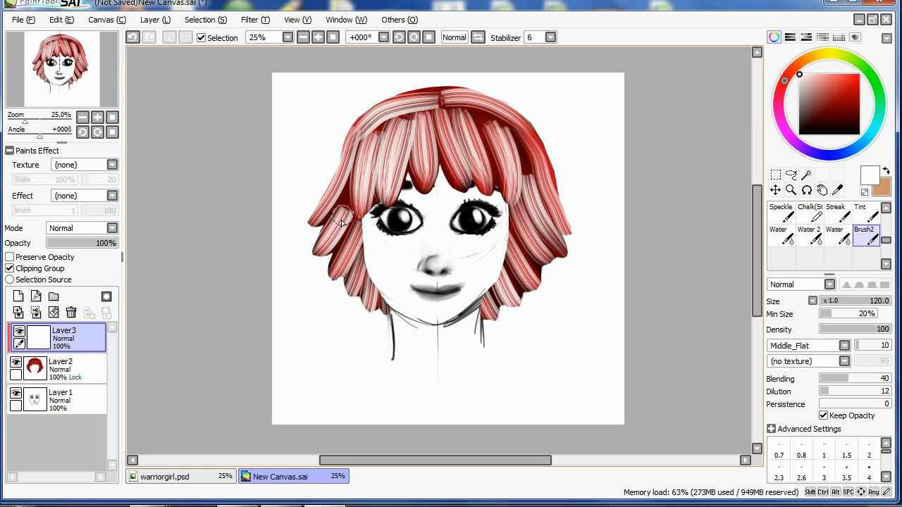
Soften the harsh root ends of the white streaks with the Eraser at density 13
key(e)
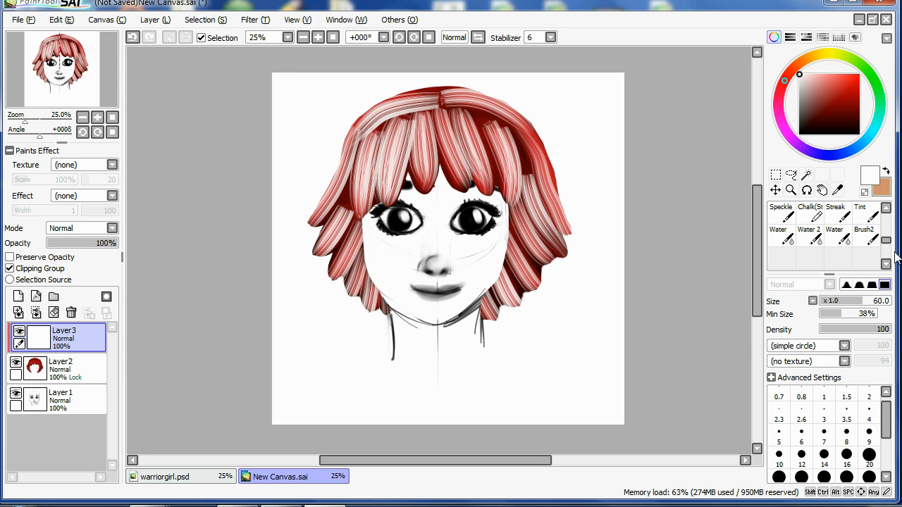
scroll(788, 247, up, 3)
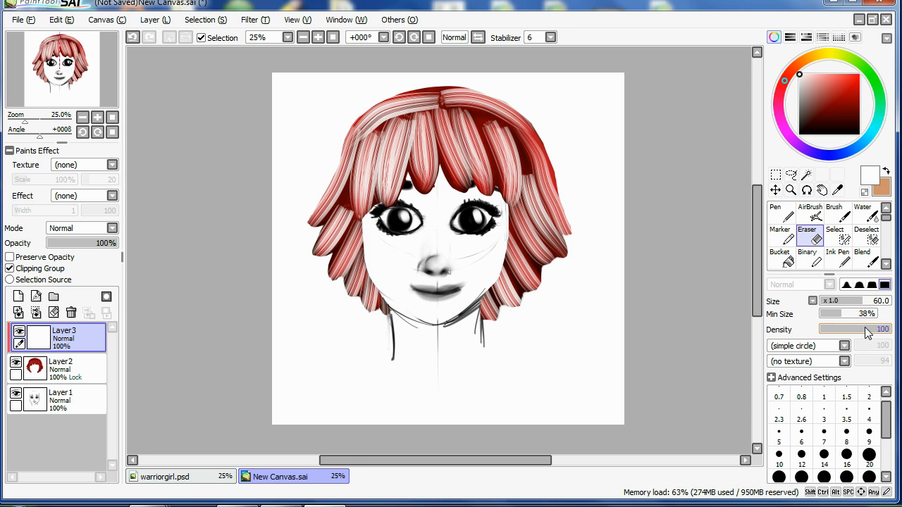
drag(859, 332, 831, 338)
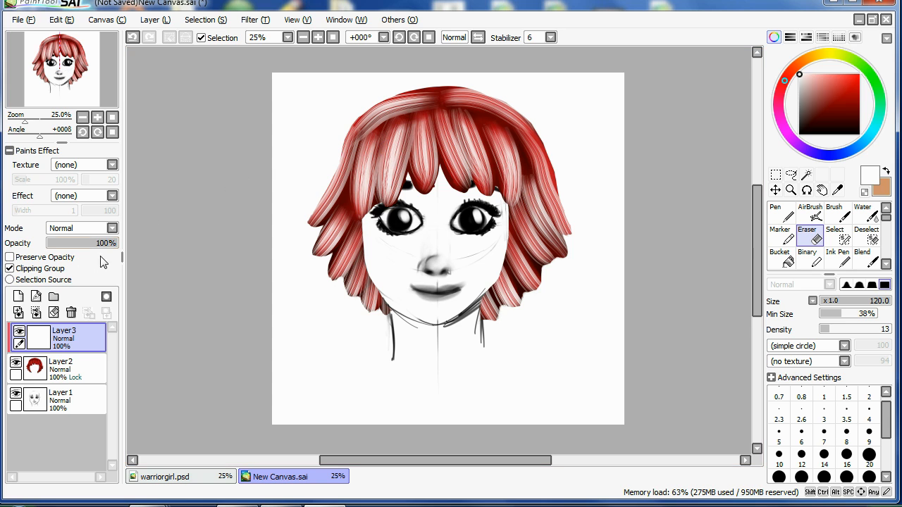
Try Luminosity on the streak layer, and settle on Lumi & Shade blending at 49% opacity
click(112, 229)
click(83, 284)
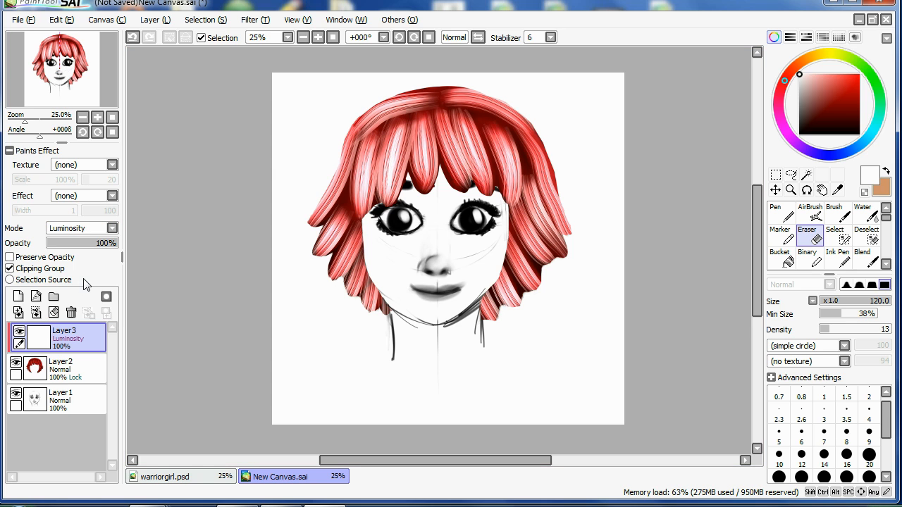
click(111, 228)
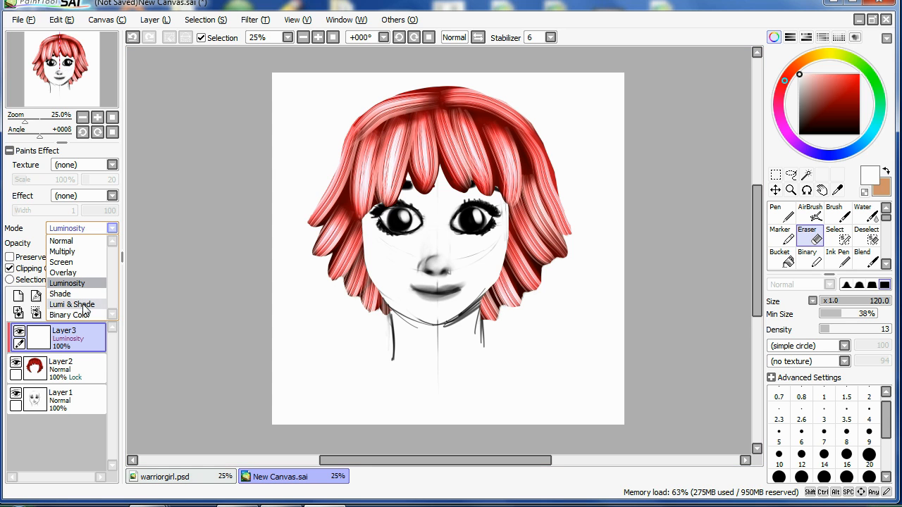
click(88, 305)
drag(115, 243, 84, 247)
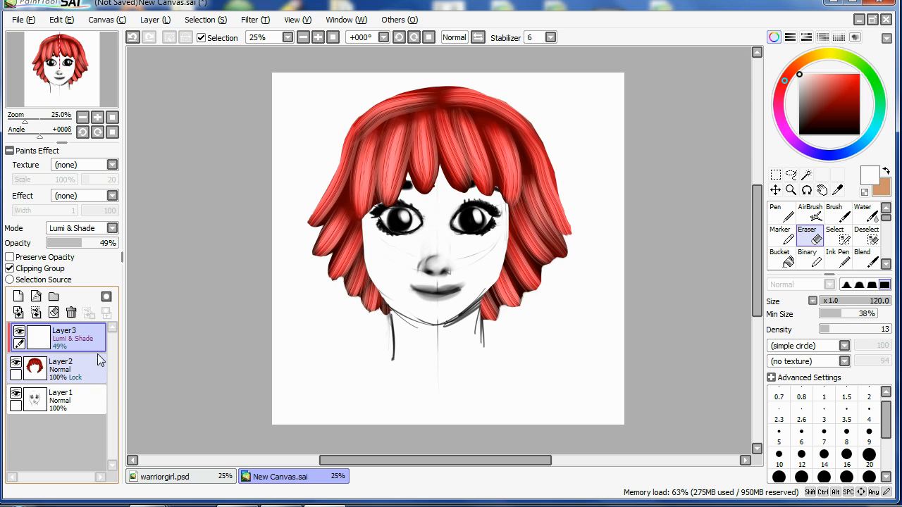
Add a new layer clipped to the hair and set up the AirBrush at size 400 with black
key(ctrl+shift+n)
click(10, 268)
key(b)
key(bracketright)
key(bracketright)
key(bracketright)
key(bracketright)
key(bracketright)
key(bracketright)
click(799, 134)
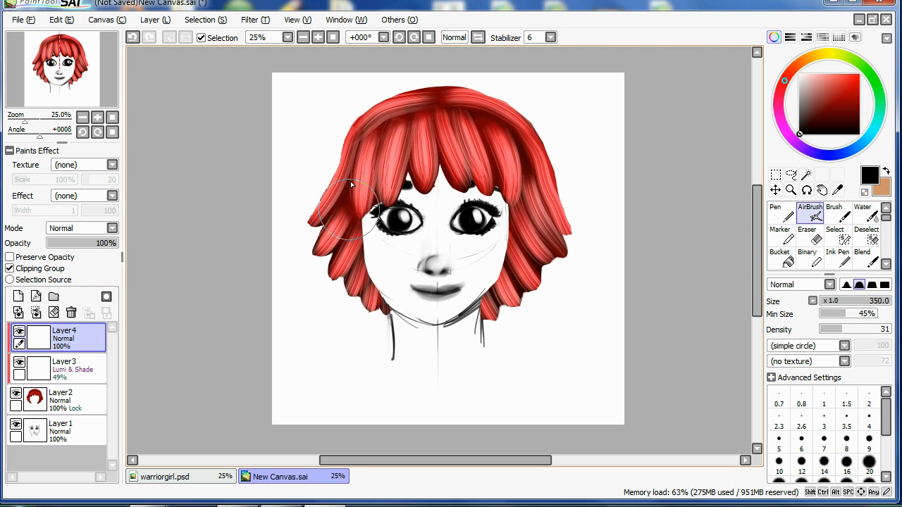
key(bracketright)
Airbrush black shadows around the hair's inner areas and white highlights over the right strands and lower left locks
mouse_move(355, 177)
mouse_down()
mouse_move(397, 136)
mouse_move(371, 157)
mouse_move(387, 138)
mouse_move(355, 203)
mouse_move(386, 276)
mouse_up()
mouse_move(450, 100)
mouse_down()
mouse_move(370, 152)
mouse_move(342, 198)
mouse_move(374, 276)
mouse_up()
mouse_move(485, 254)
mouse_down()
mouse_move(533, 192)
mouse_move(498, 255)
mouse_move(525, 154)
mouse_move(475, 122)
mouse_move(525, 164)
mouse_move(656, 139)
mouse_move(502, 159)
mouse_move(438, 182)
mouse_move(499, 181)
mouse_up()
click(800, 74)
mouse_move(492, 116)
mouse_down()
mouse_move(584, 201)
mouse_move(536, 304)
mouse_up()
mouse_move(332, 244)
mouse_down()
mouse_move(342, 332)
mouse_move(367, 296)
mouse_up()
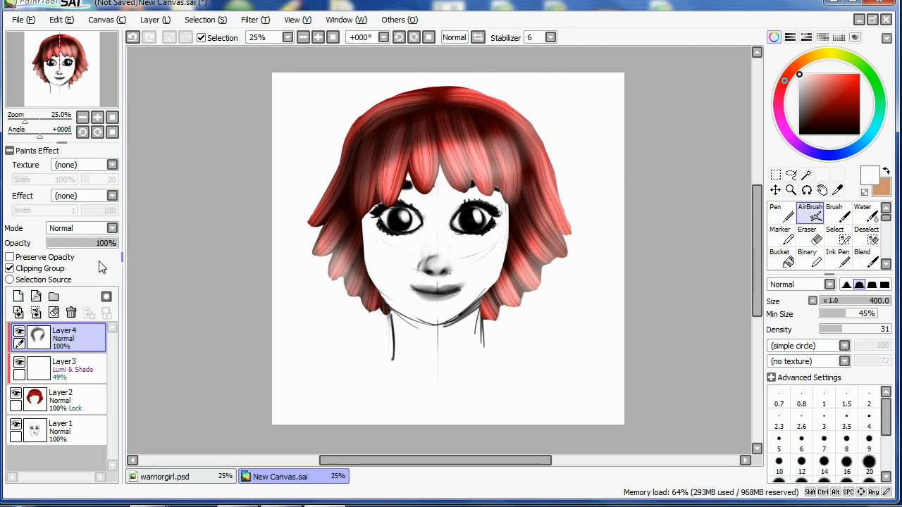
Set Layer4 to Lumi & Shade blending and lower its opacity to 24%
click(110, 228)
click(83, 306)
mouse_move(100, 242)
mouse_down()
mouse_move(49, 242)
mouse_move(66, 240)
mouse_up()
Airbrush more black shading over the left strands and reduce Layer4's opacity to 7%
click(800, 134)
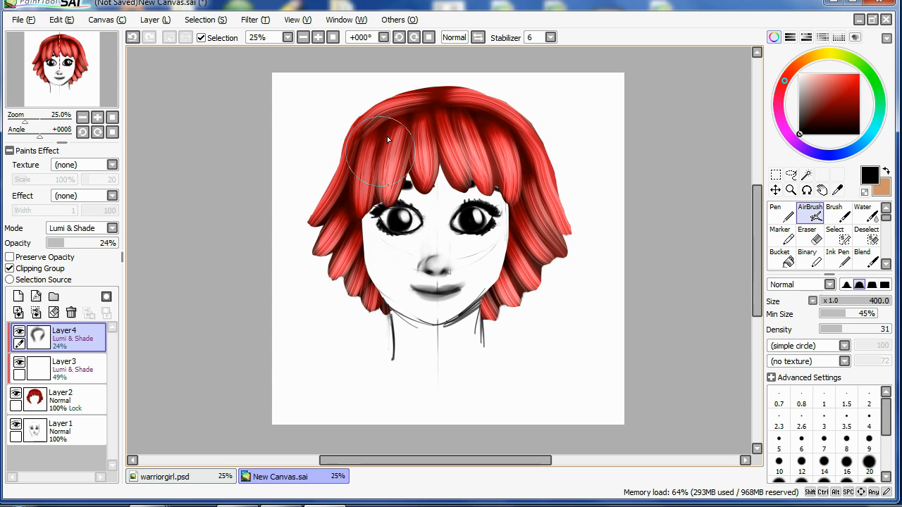
mouse_move(422, 135)
mouse_down()
mouse_move(432, 160)
mouse_move(447, 92)
mouse_move(362, 170)
mouse_move(370, 291)
mouse_up()
mouse_move(62, 243)
mouse_down()
mouse_move(81, 242)
mouse_move(49, 235)
mouse_move(52, 242)
mouse_up()
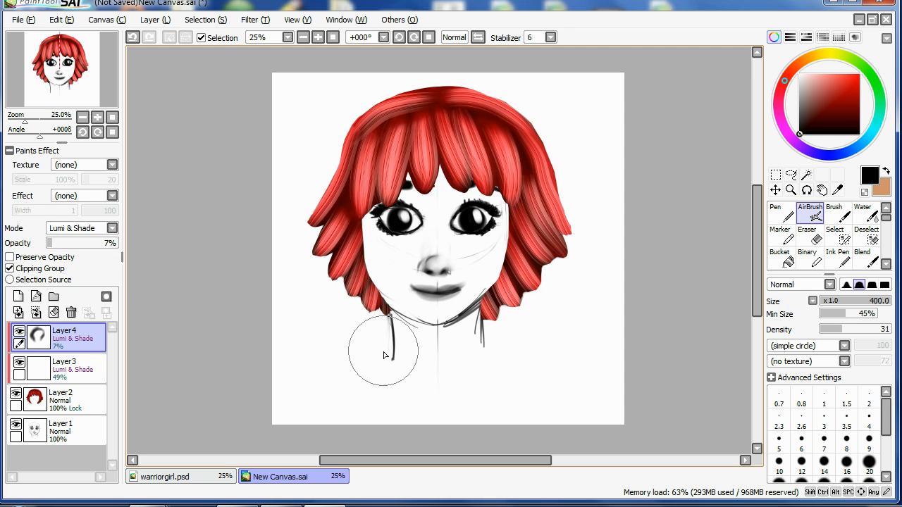
Try Overlay at 36%, Shade at 33% and Multiply on Layer4, returning to Lumi & Shade
mouse_move(53, 247)
mouse_down()
mouse_move(113, 240)
mouse_move(74, 242)
mouse_up()
click(112, 228)
click(79, 273)
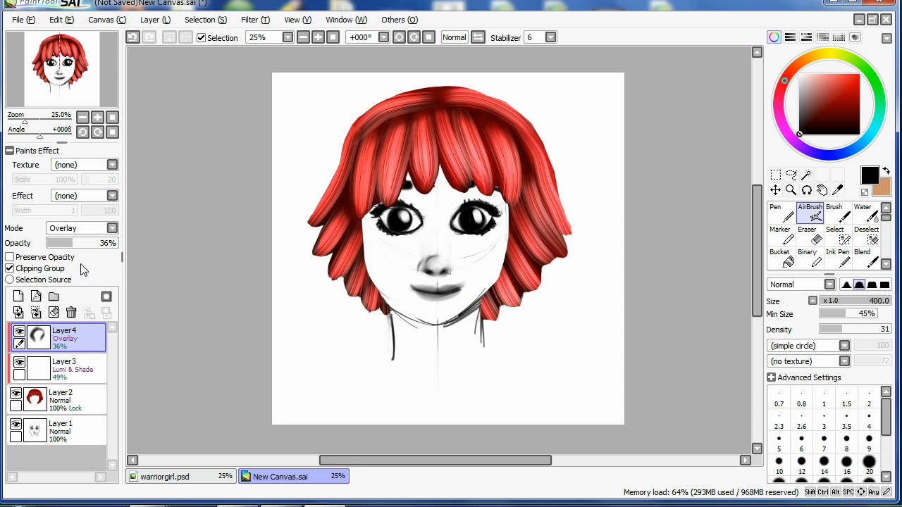
click(95, 229)
click(83, 295)
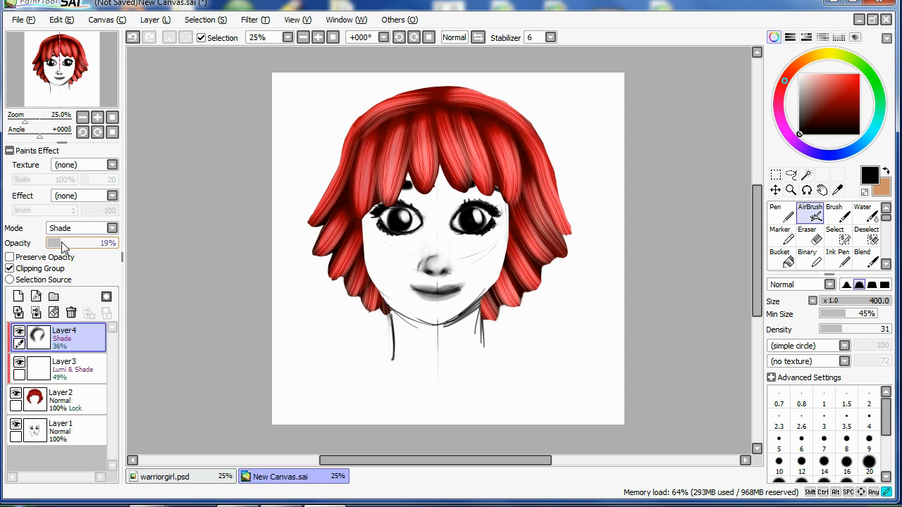
drag(75, 244, 73, 243)
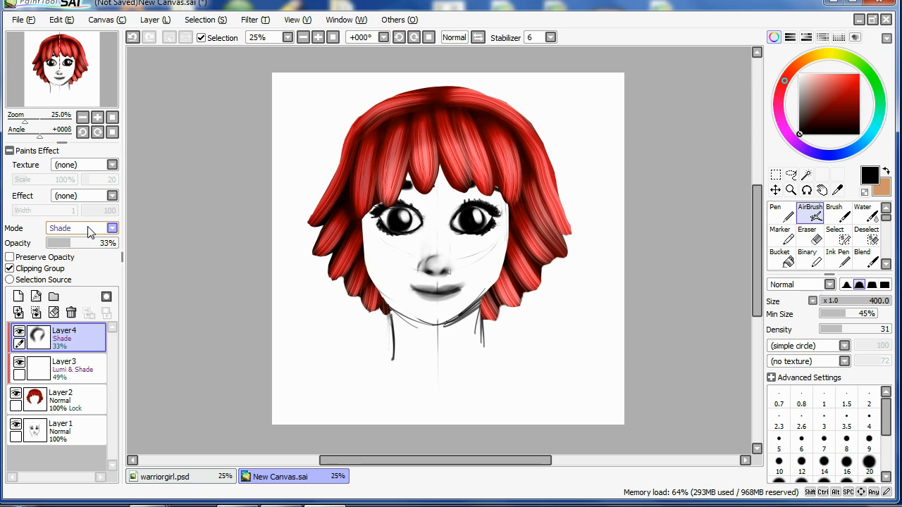
click(112, 227)
click(79, 254)
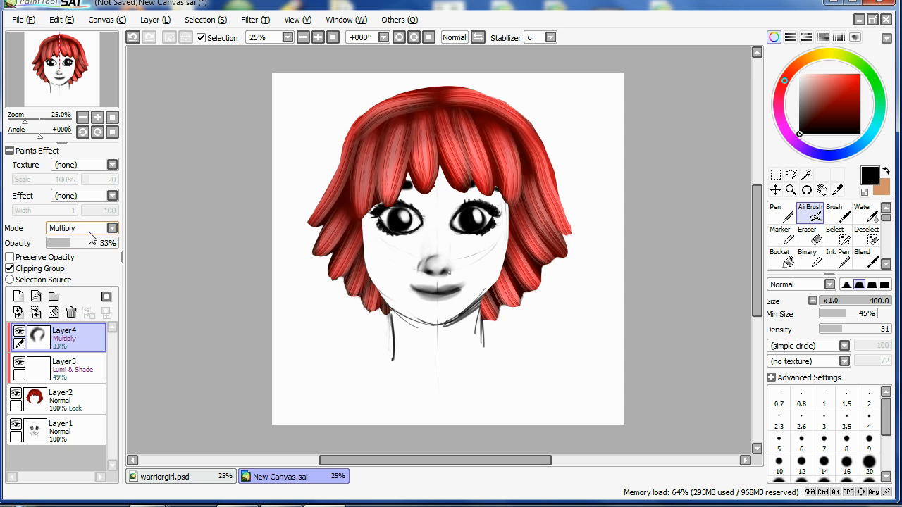
click(85, 228)
click(78, 304)
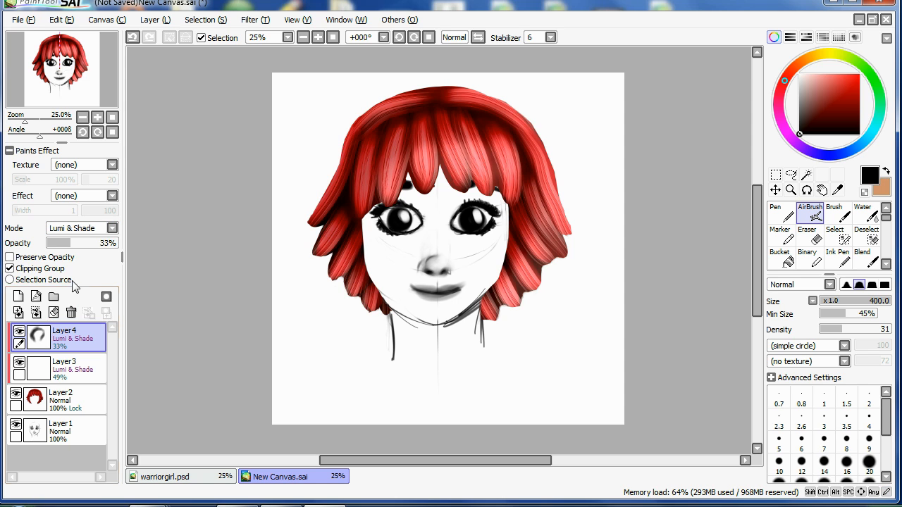
Airbrush white highlights over the left fringe and side locks and raise Layer4's opacity to 62%
drag(75, 244, 85, 243)
alt+click(292, 267)
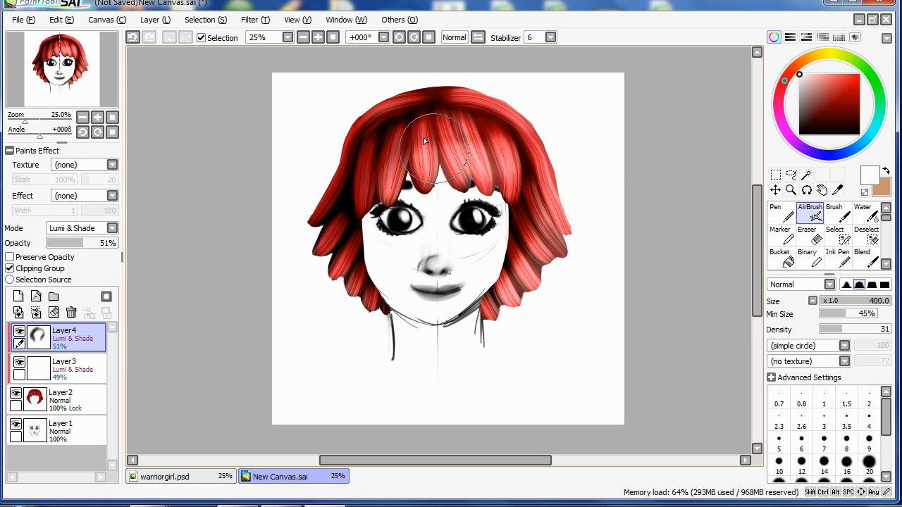
mouse_move(342, 169)
mouse_down()
mouse_move(332, 215)
mouse_move(374, 283)
mouse_up()
drag(341, 231, 364, 279)
drag(83, 243, 91, 243)
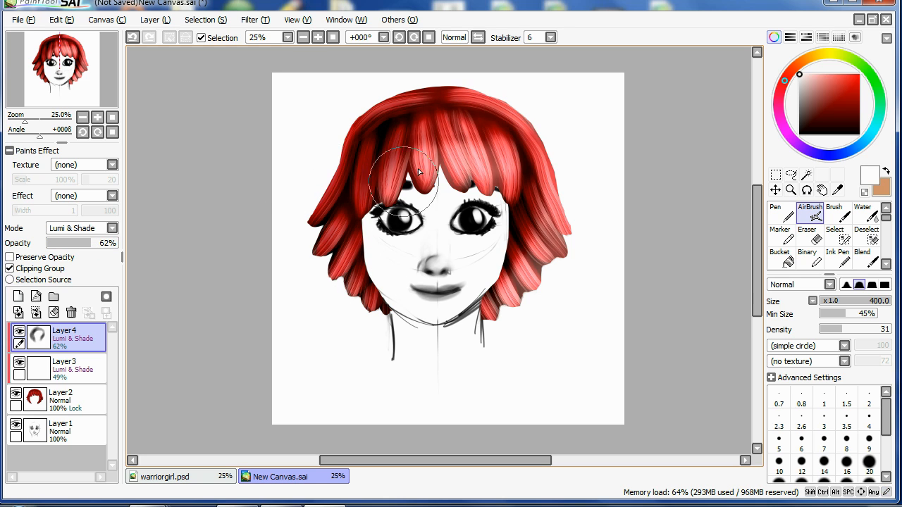
drag(376, 141, 427, 151)
Smooth the hair's highlights and shadows on Layer4, alternating the blending brush at size 300 and the AirBrush at 400
key(c)
key(bracketright)
key(bracketright)
key(bracketright)
key(bracketright)
key(bracketright)
key(bracketright)
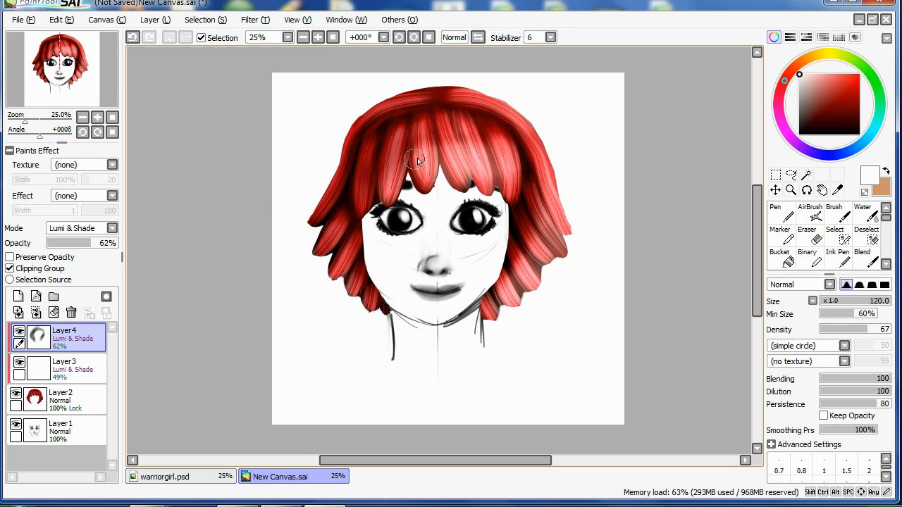
key(bracketright)
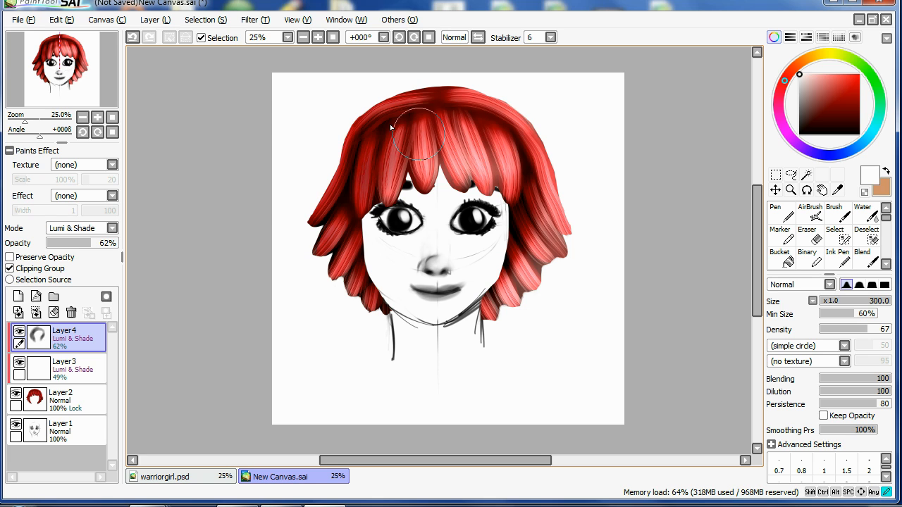
key(v)
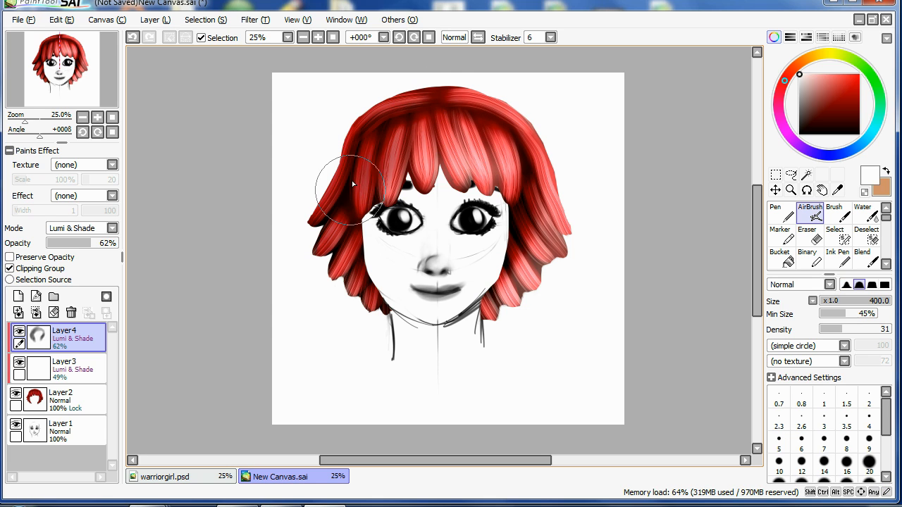
key(c)
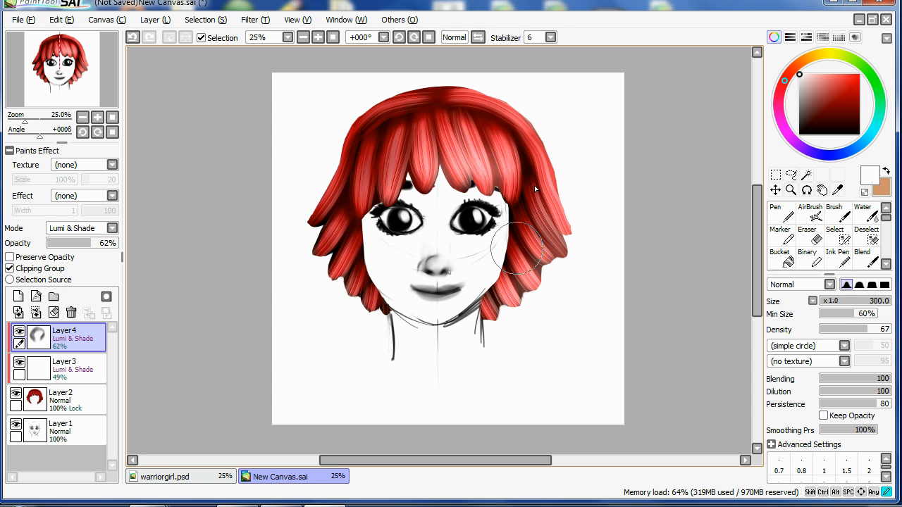
key(v)
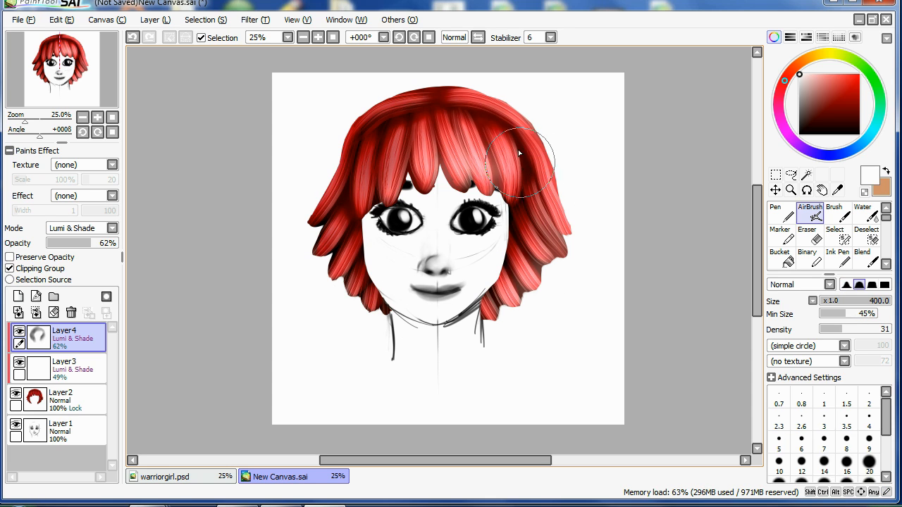
key(c)
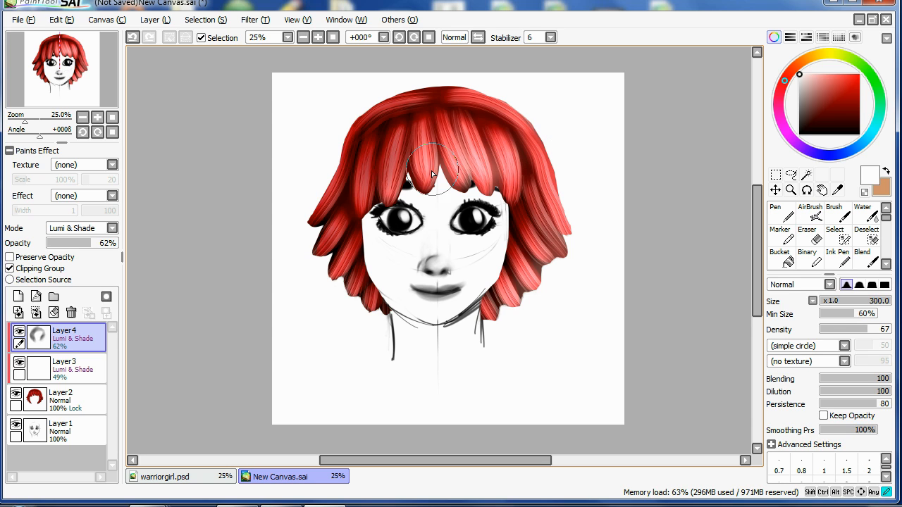
Add a new layer and move it beneath the face sketch on Layer1
click(70, 429)
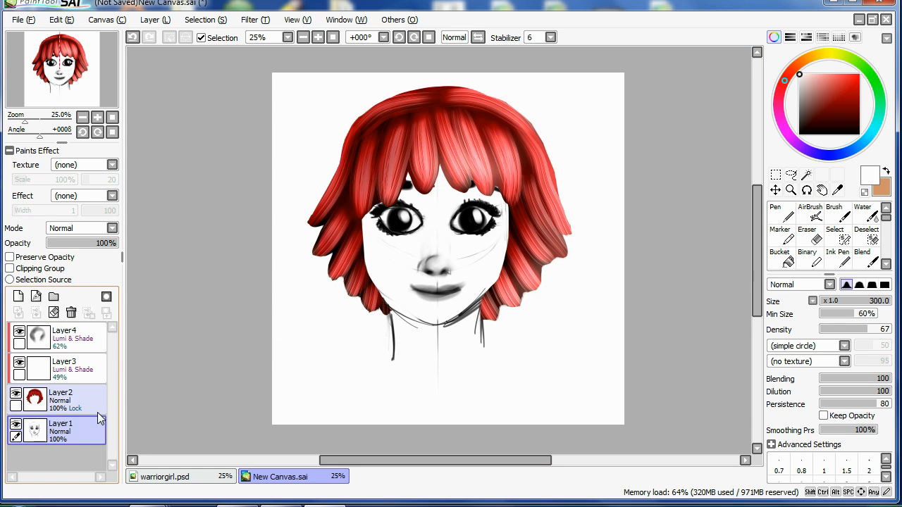
click(18, 297)
drag(112, 435, 79, 472)
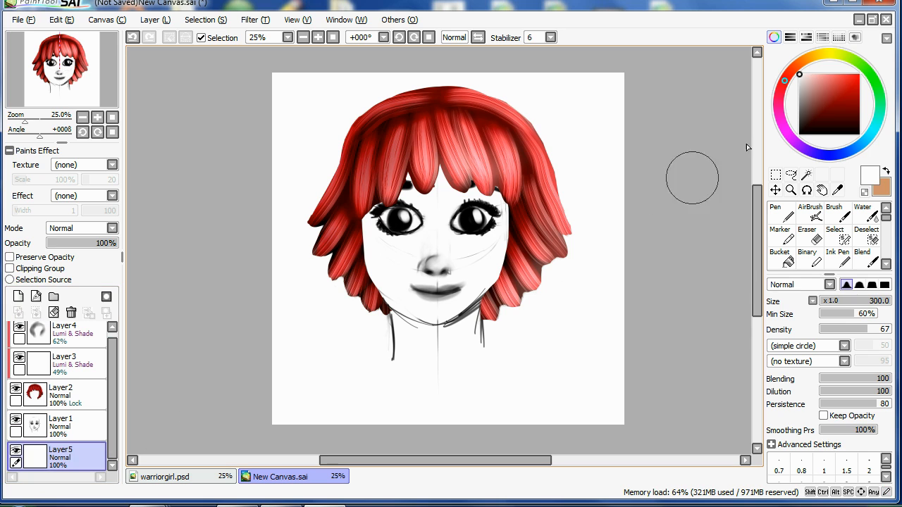
Fill the bottom layer with a light beige using the Bucket, replacing a darker first tone
click(811, 56)
click(809, 82)
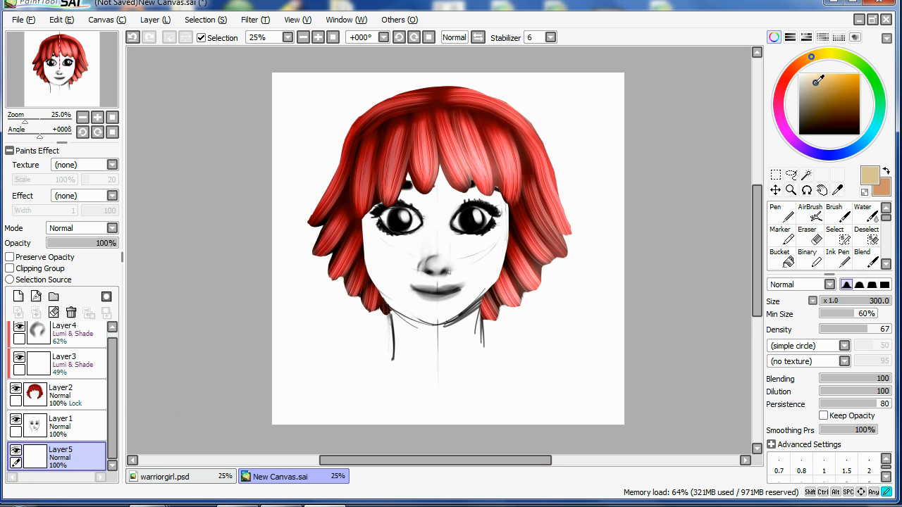
click(781, 260)
click(590, 223)
click(812, 77)
click(618, 162)
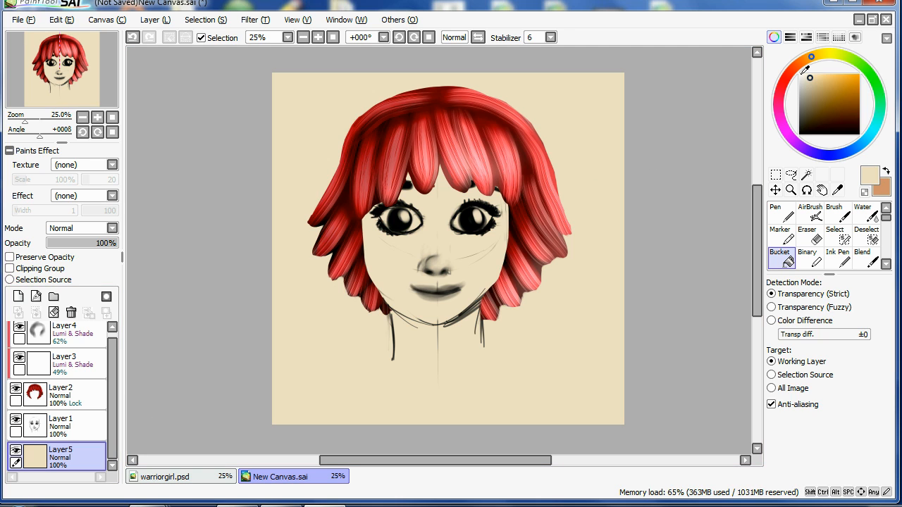
Add a new layer above the beige fill and airbrush orange-brown skin shading on the face and neck
drag(811, 58, 799, 64)
mouse_move(840, 110)
mouse_down()
mouse_move(819, 105)
mouse_move(840, 107)
mouse_move(850, 91)
mouse_up()
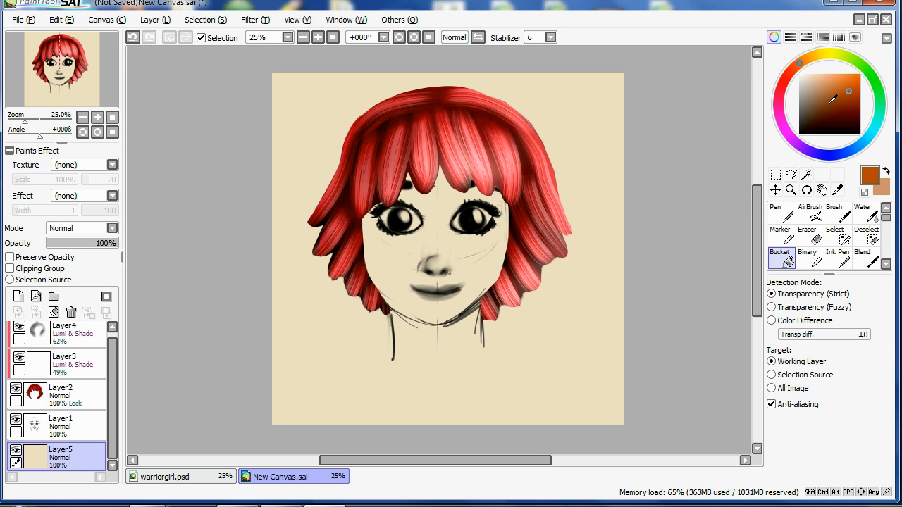
key(ctrl+shift+n)
key(b)
mouse_move(370, 227)
mouse_down()
mouse_move(428, 187)
mouse_move(384, 203)
mouse_move(409, 174)
mouse_move(512, 221)
mouse_move(436, 248)
mouse_move(411, 204)
mouse_move(413, 239)
mouse_move(372, 242)
mouse_move(412, 343)
mouse_move(486, 297)
mouse_move(460, 254)
mouse_move(499, 228)
mouse_move(469, 191)
mouse_move(452, 216)
mouse_move(518, 220)
mouse_move(363, 225)
mouse_move(510, 277)
mouse_up()
Airbrush pale pink blush onto both cheeks
click(785, 78)
drag(828, 79, 815, 75)
drag(482, 236, 477, 256)
drag(411, 271, 390, 260)
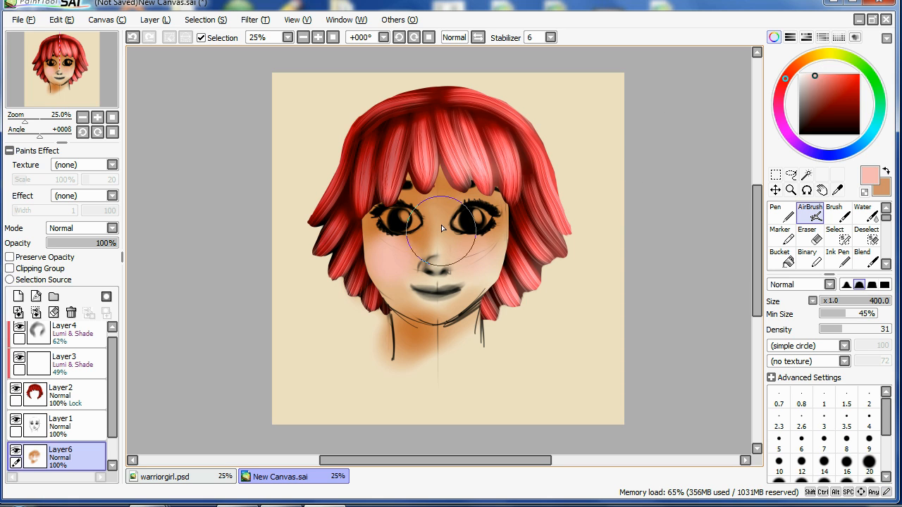
Airbrush a pale yellow-beige highlight down the bridge of the nose with a smaller brush and blend the neck shading with the Water tool
click(814, 57)
drag(818, 80, 814, 76)
key(bracketleft)
key(bracketleft)
key(bracketleft)
key(bracketleft)
key(bracketleft)
key(bracketleft)
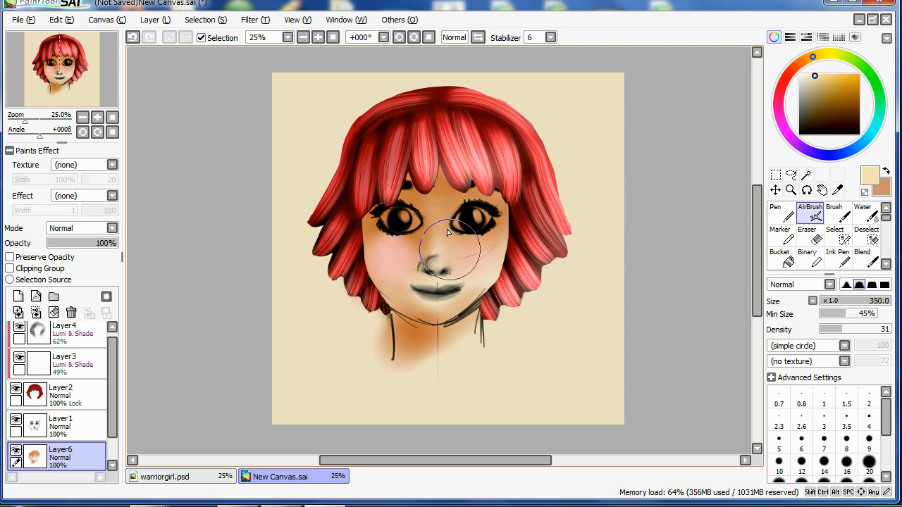
drag(443, 201, 441, 270)
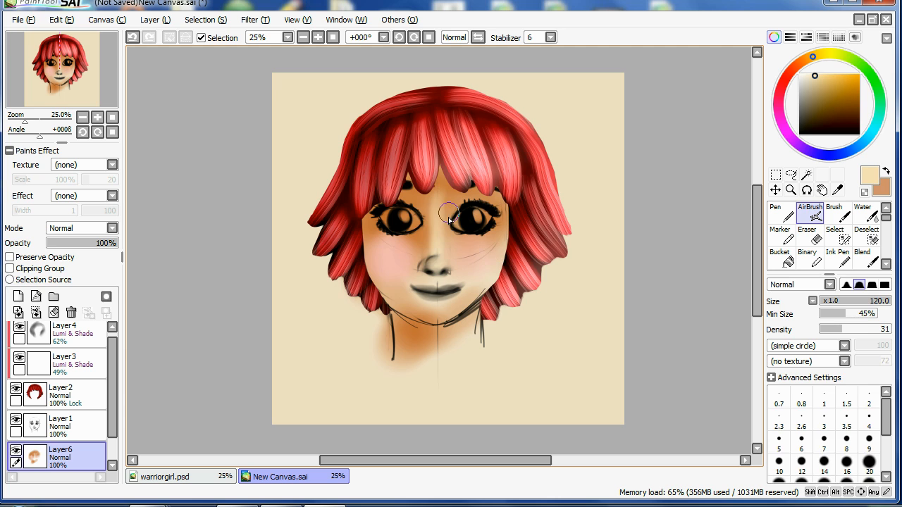
key(c)
drag(402, 345, 432, 351)
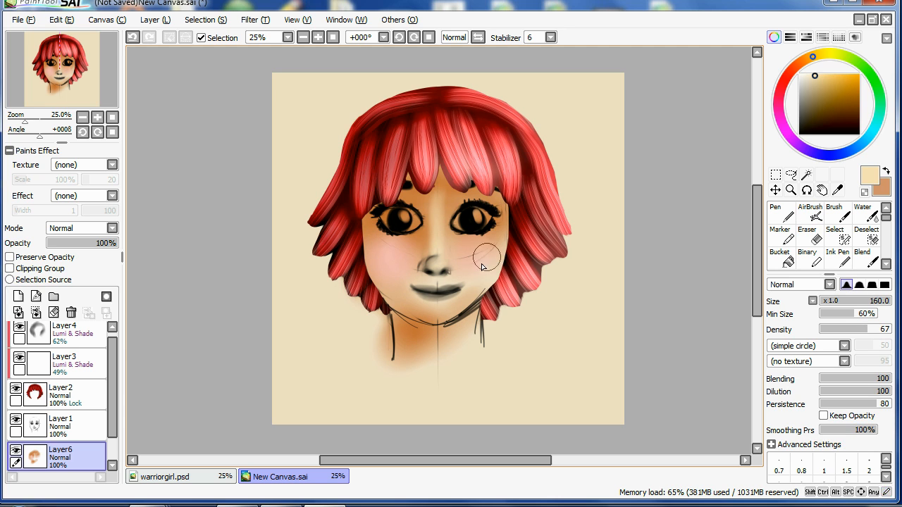
Paint the whites of both eyes light grey with the Pen and add darker grey tones inside the irises
click(802, 83)
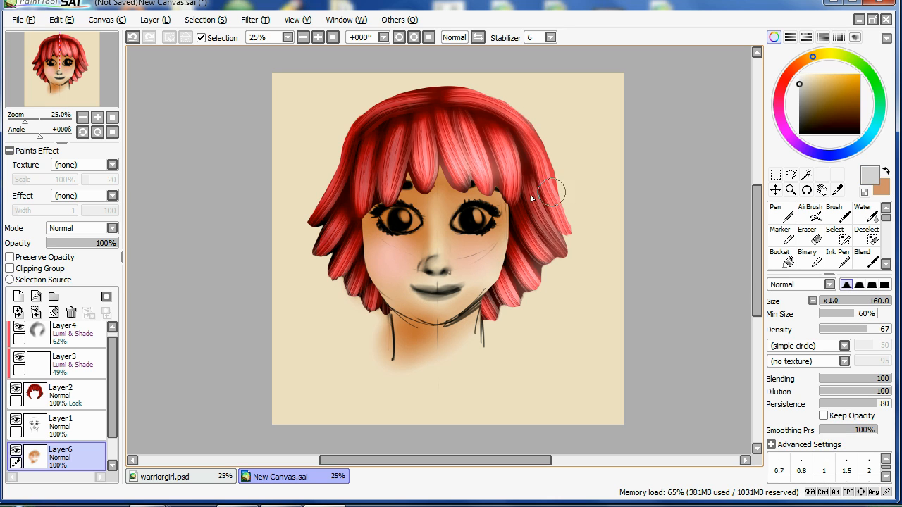
key(n)
drag(409, 217, 410, 222)
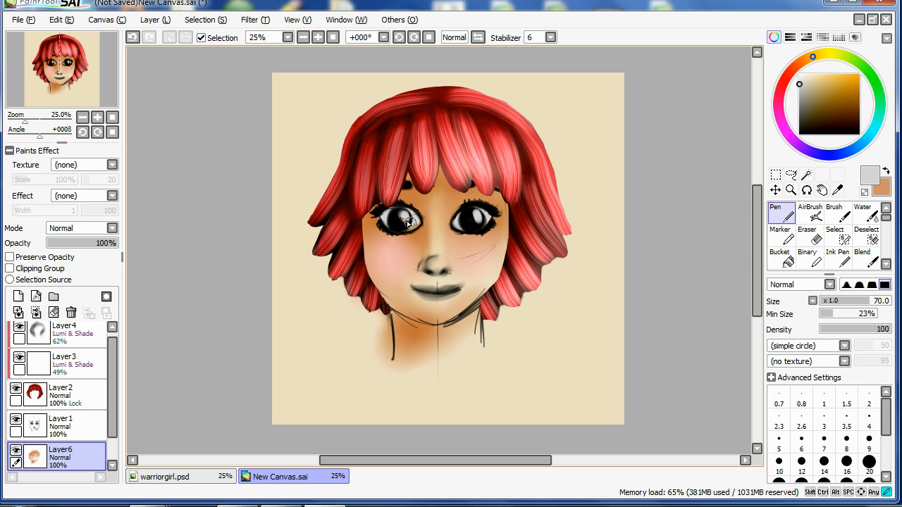
click(802, 93)
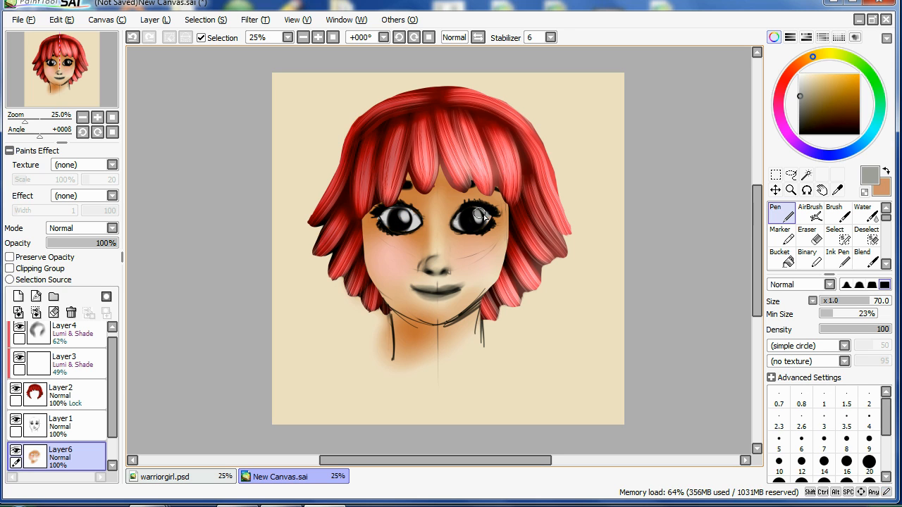
Paint dark green into both irises with the Pen
click(874, 81)
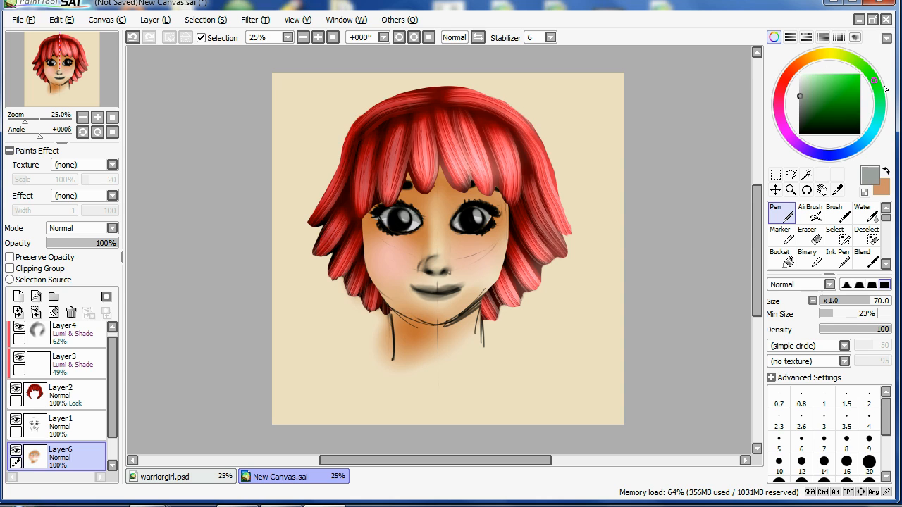
click(841, 114)
click(886, 114)
click(847, 123)
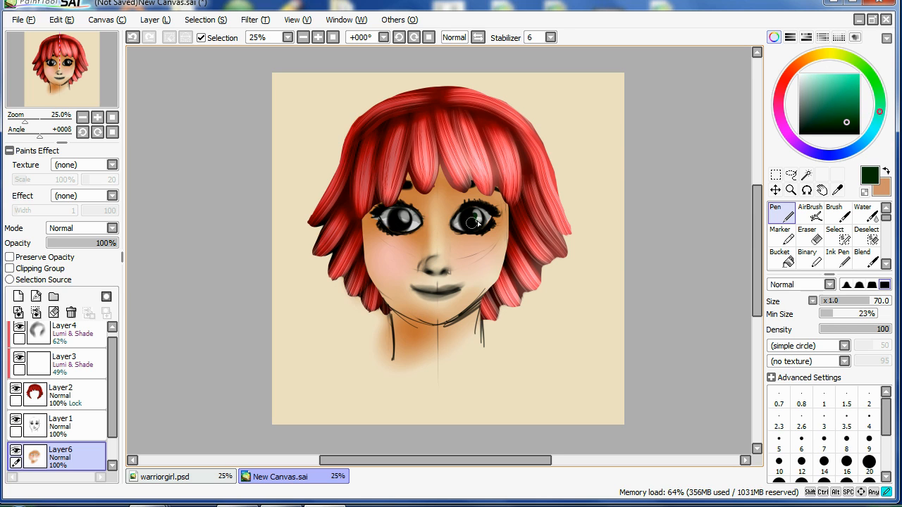
Add light teal spots to both irises and dab white highlights over them
drag(843, 109, 823, 81)
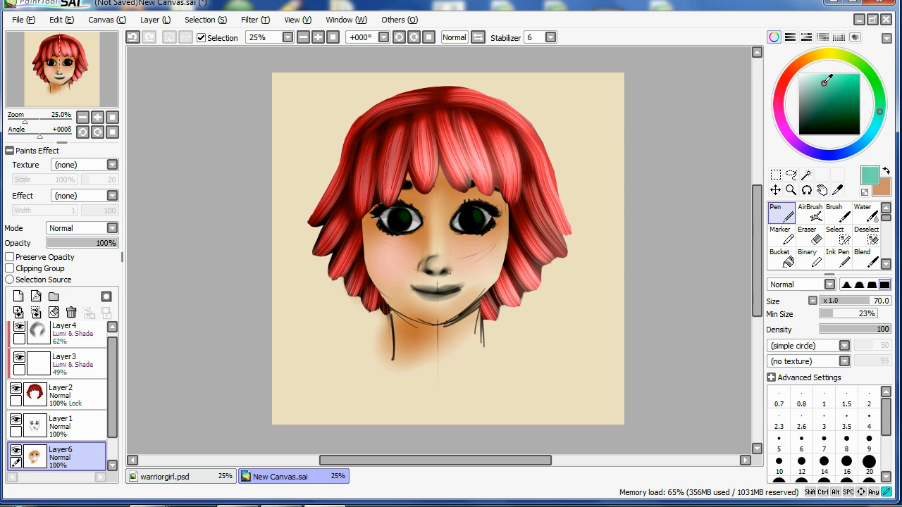
key(ctrl+z)
click(477, 213)
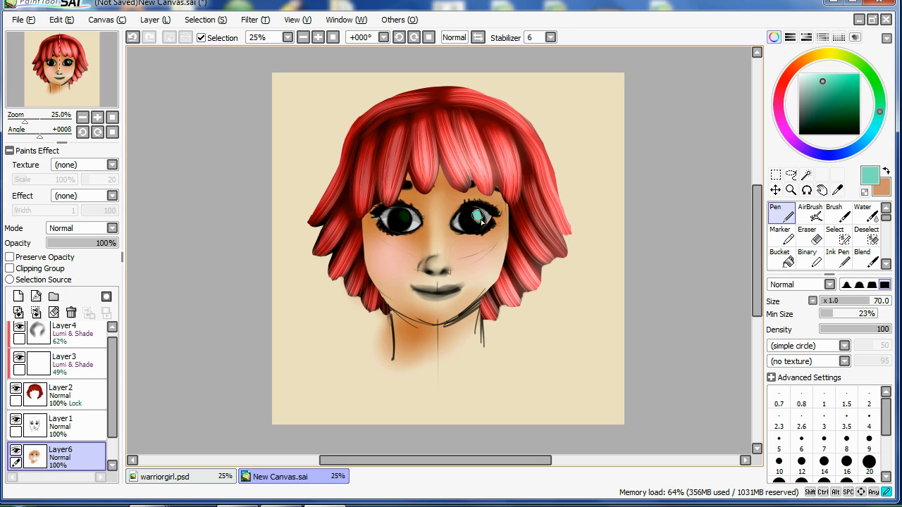
click(799, 74)
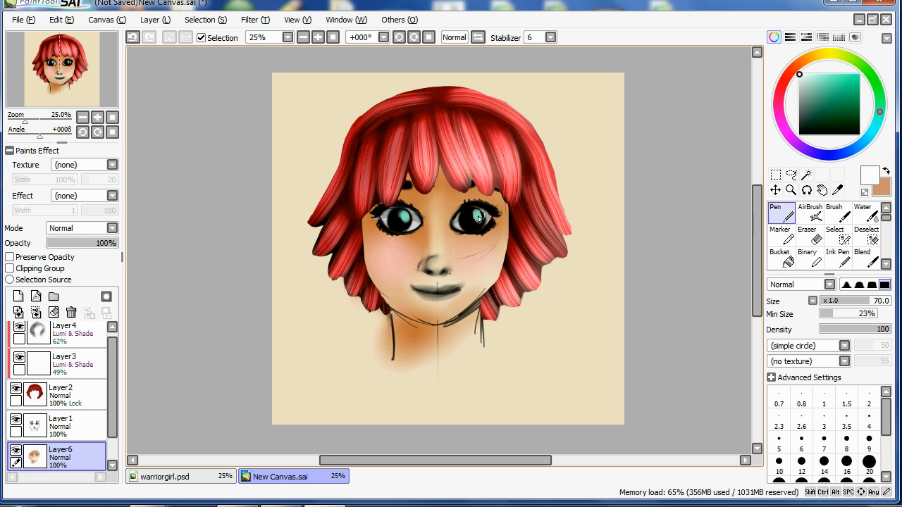
drag(485, 270, 490, 271)
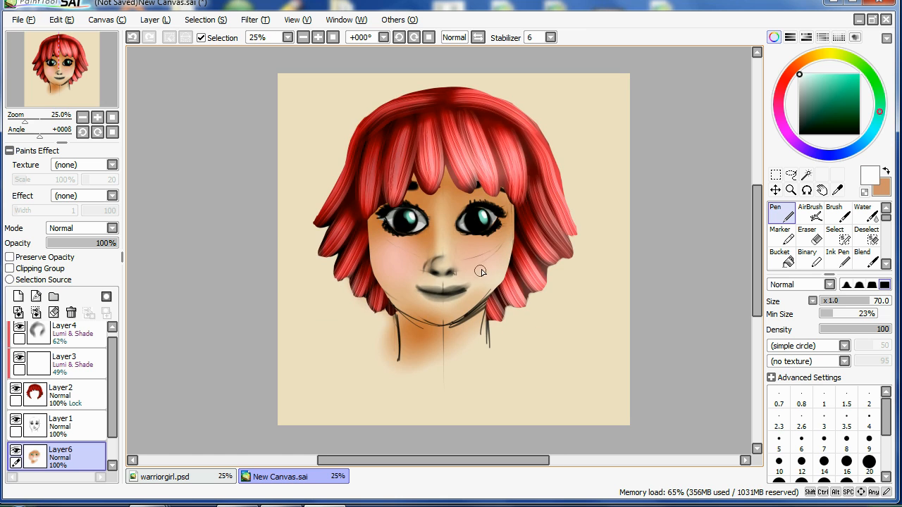
Soften the outer edges of the neck shading with the Eraser at size 120 and density 13
key(e)
mouse_move(381, 333)
mouse_down()
mouse_move(392, 355)
mouse_move(412, 358)
mouse_up()
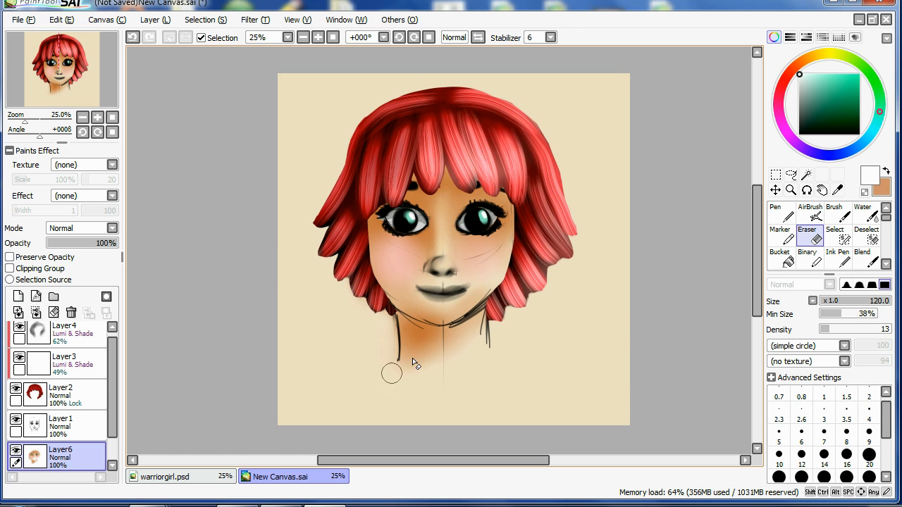
key(c)
Adjust Layer6 with Hue and Saturation, setting hue to -5, saturation to +20 and luminescence to +31
click(255, 20)
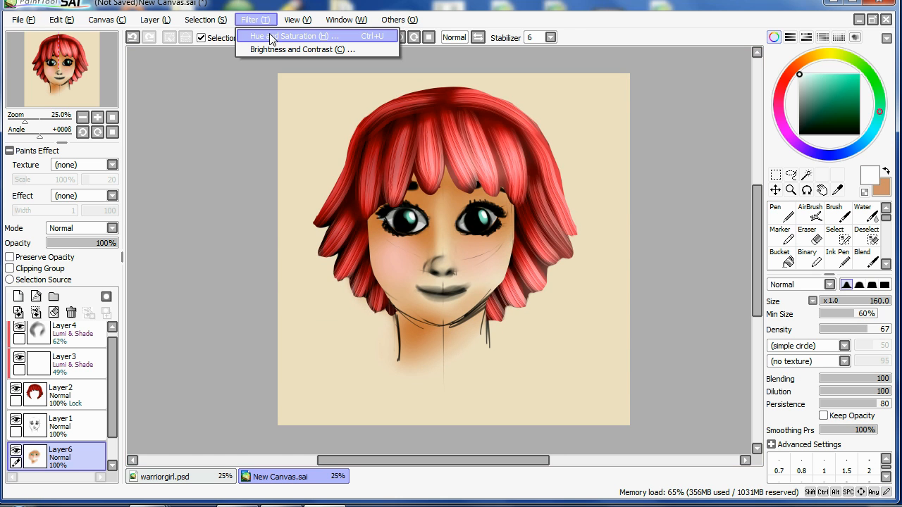
click(273, 39)
drag(743, 229, 734, 189)
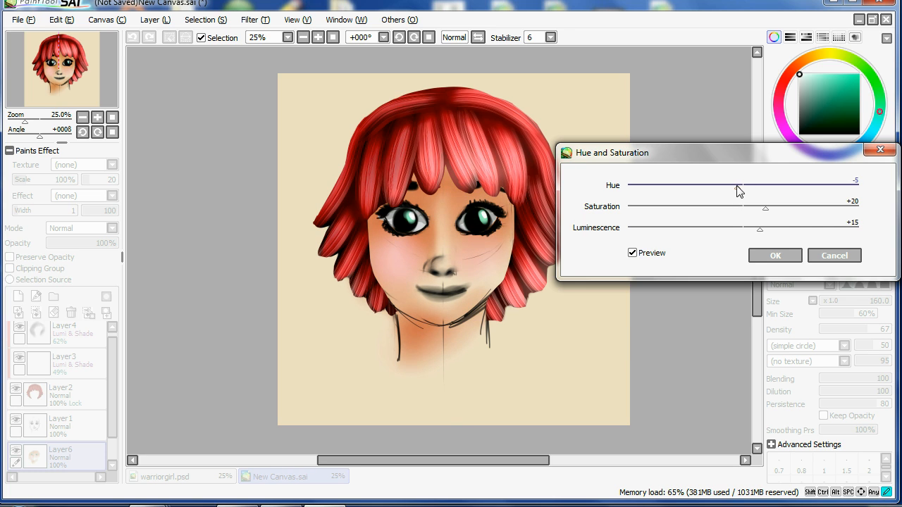
drag(759, 230, 779, 233)
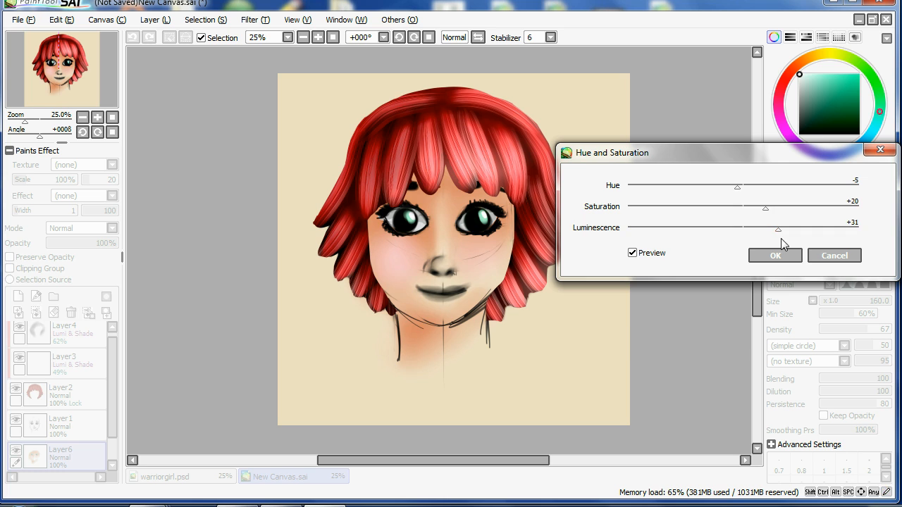
click(775, 255)
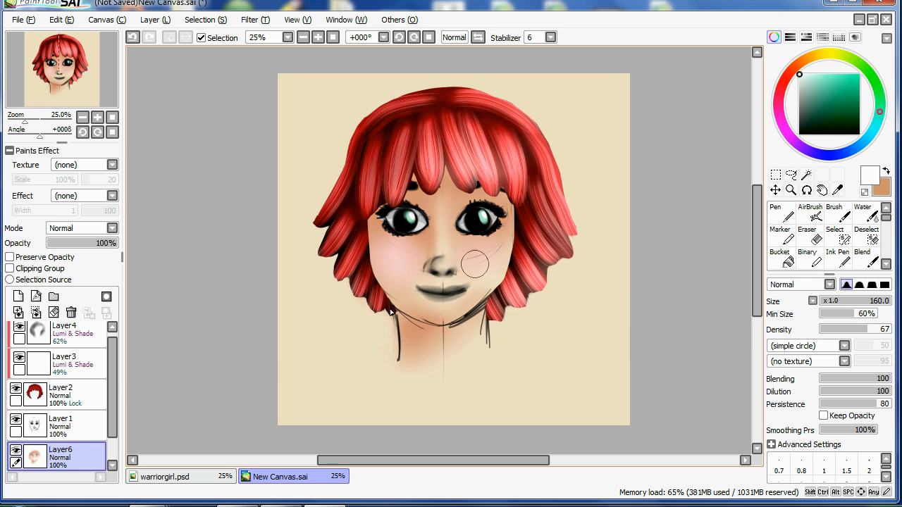
Add a new top layer and hand-letter "THANKS" in black with the Pen across the lower part of the canvas
click(18, 296)
click(781, 211)
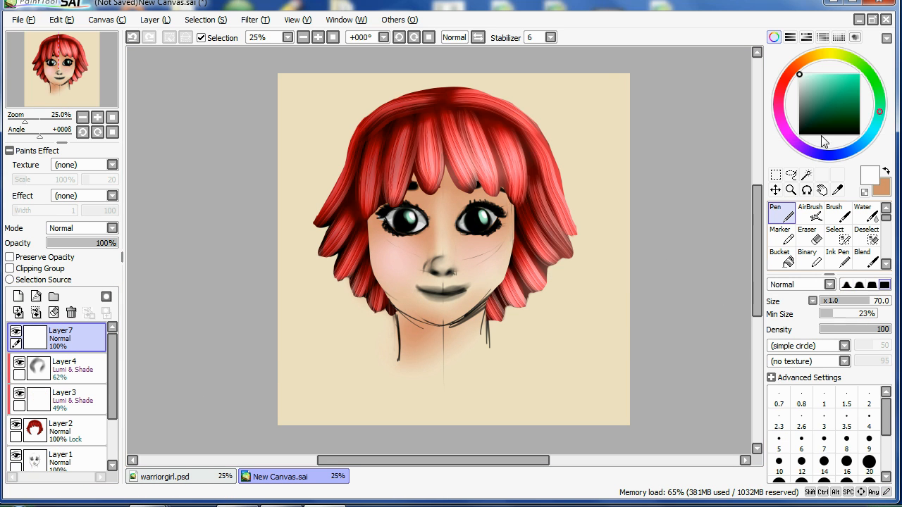
drag(291, 335, 294, 387)
mouse_move(278, 332)
mouse_down()
mouse_move(294, 358)
mouse_move(313, 329)
mouse_move(333, 371)
mouse_move(340, 355)
mouse_move(360, 380)
mouse_up()
mouse_move(337, 363)
mouse_down()
mouse_move(356, 361)
mouse_move(394, 327)
mouse_up()
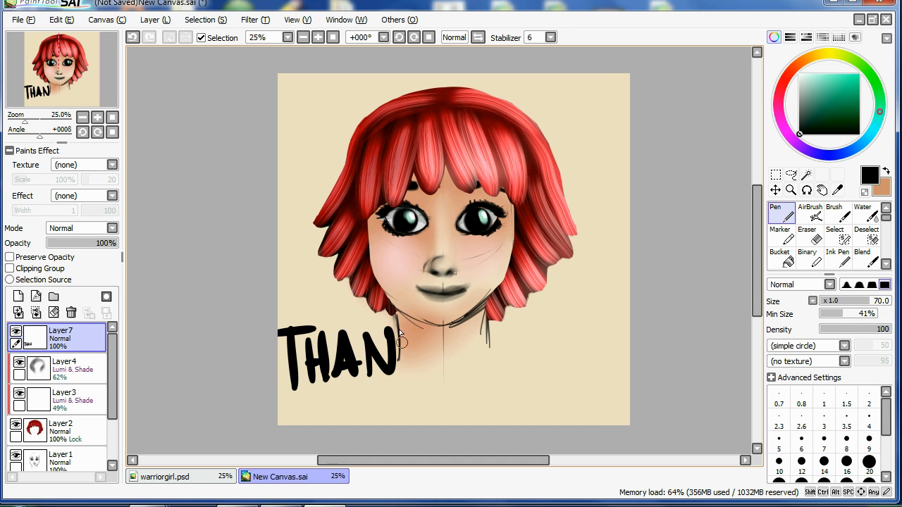
Hand-letter "FOR WAT..." in black below the word "THANKS"
drag(384, 386, 381, 418)
mouse_move(372, 386)
mouse_down()
mouse_move(419, 404)
mouse_move(426, 382)
mouse_move(426, 416)
mouse_up()
drag(428, 380, 432, 403)
mouse_move(474, 371)
mouse_down()
mouse_move(517, 402)
mouse_move(536, 366)
mouse_move(557, 406)
mouse_up()
mouse_move(544, 368)
mouse_down()
mouse_move(559, 392)
mouse_move(583, 359)
mouse_up()
click(576, 400)
click(592, 401)
click(607, 401)
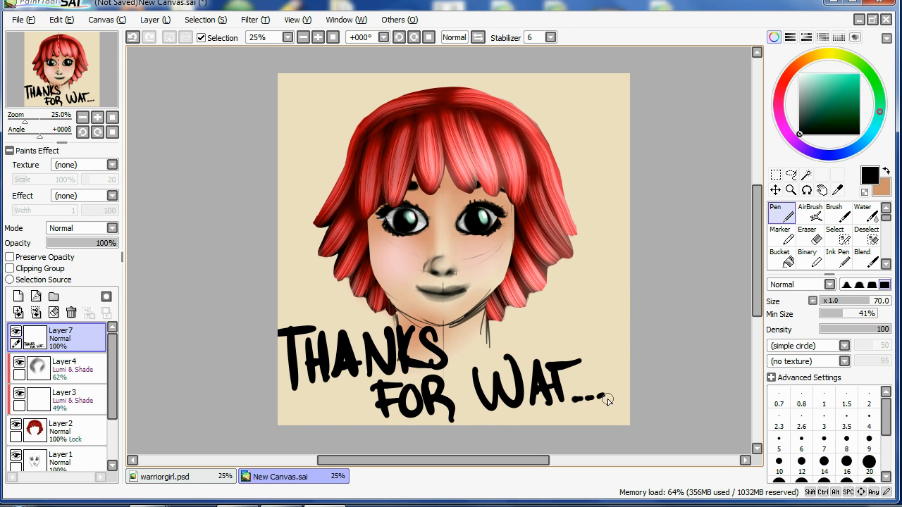
Switch to warriorgirl.psd and show the hair on Layer2
click(211, 481)
drag(116, 416, 113, 435)
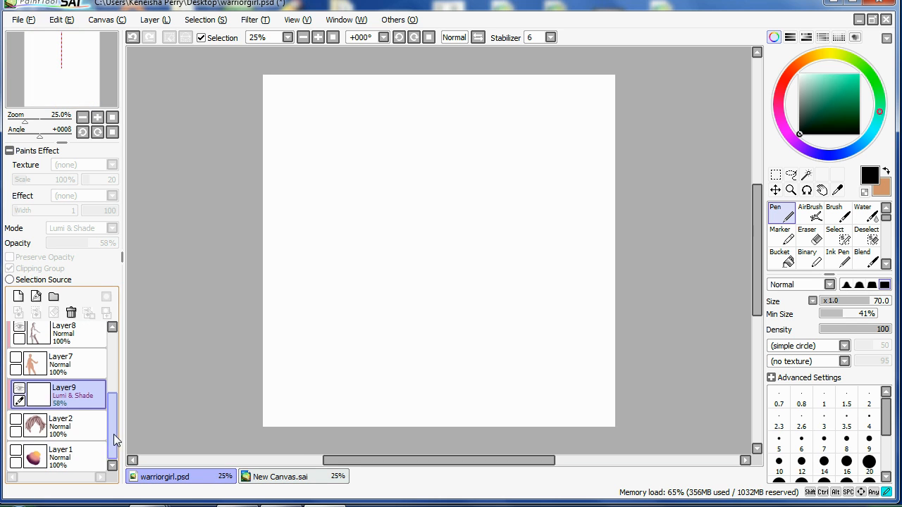
click(15, 421)
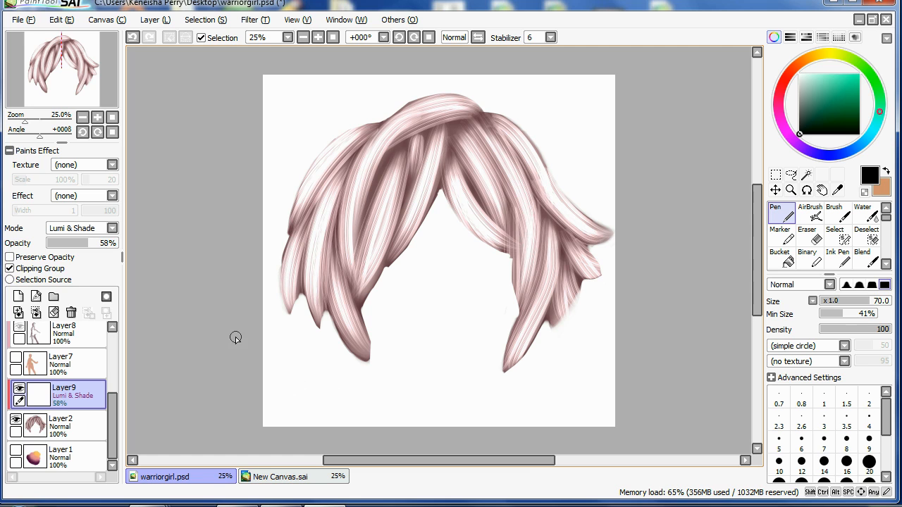
Reduce the Pen to size 30, add a new layer above Layer9 and handwrite "The other one---" beneath the hair
key(bracketleft)
key(bracketleft)
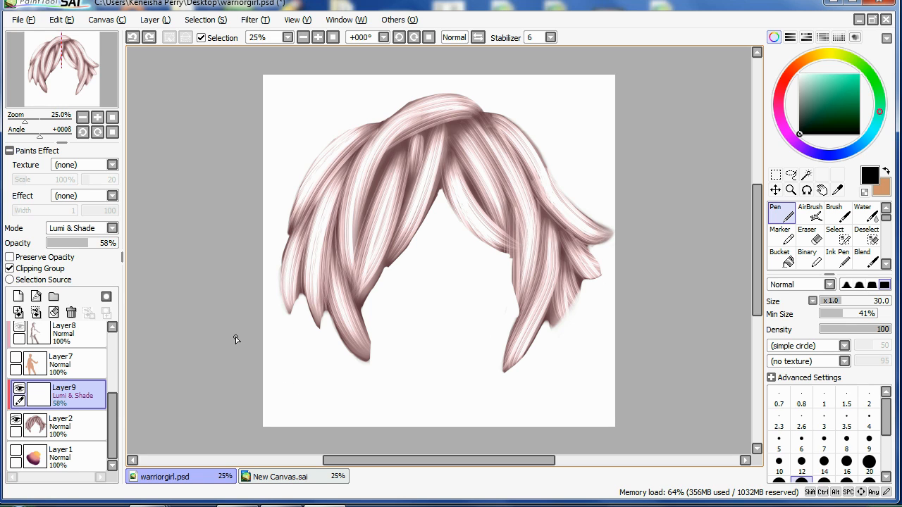
key(ctrl+shift+n)
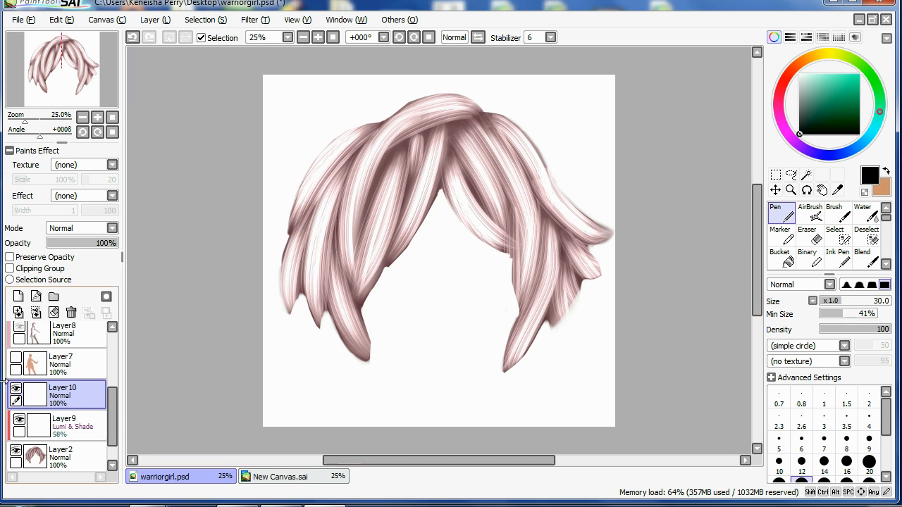
drag(267, 379, 291, 376)
drag(273, 379, 275, 407)
drag(287, 378, 289, 402)
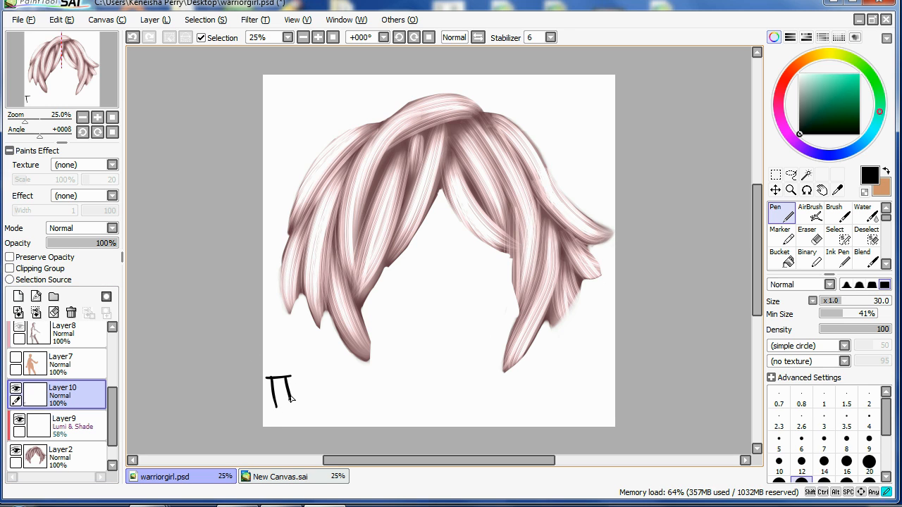
drag(363, 374, 362, 399)
drag(356, 386, 370, 384)
mouse_move(374, 372)
mouse_down()
mouse_move(389, 399)
mouse_move(405, 396)
mouse_up()
mouse_move(408, 389)
mouse_down()
mouse_move(419, 379)
mouse_move(469, 392)
mouse_up()
drag(471, 384, 482, 386)
click(488, 387)
click(496, 387)
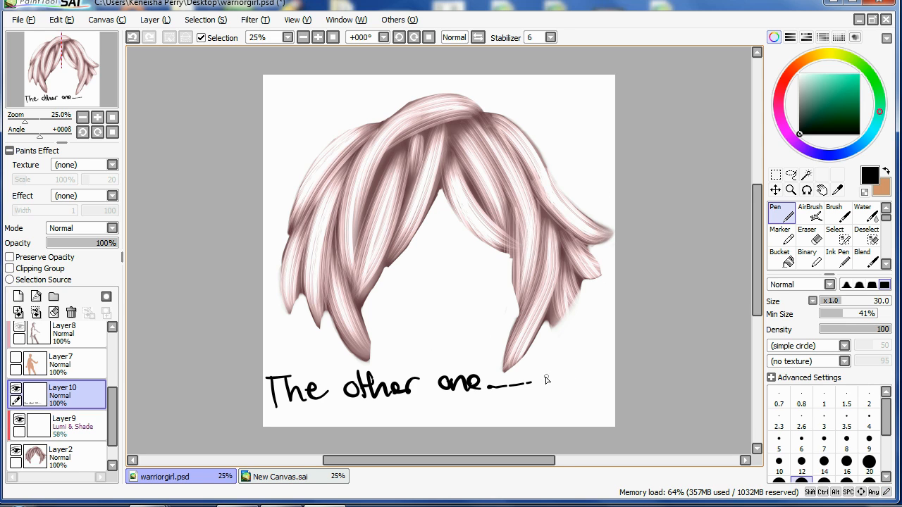
Return to New Canvas.sai, extend the lettering to "WATCHING" and doodle a line figure along the canvas's right edge
mouse_move(555, 373)
mouse_down()
mouse_move(564, 392)
mouse_move(582, 384)
mouse_move(614, 391)
mouse_move(624, 322)
mouse_up()
click(271, 478)
mouse_move(602, 272)
mouse_down()
mouse_move(664, 204)
mouse_move(630, 184)
mouse_up()
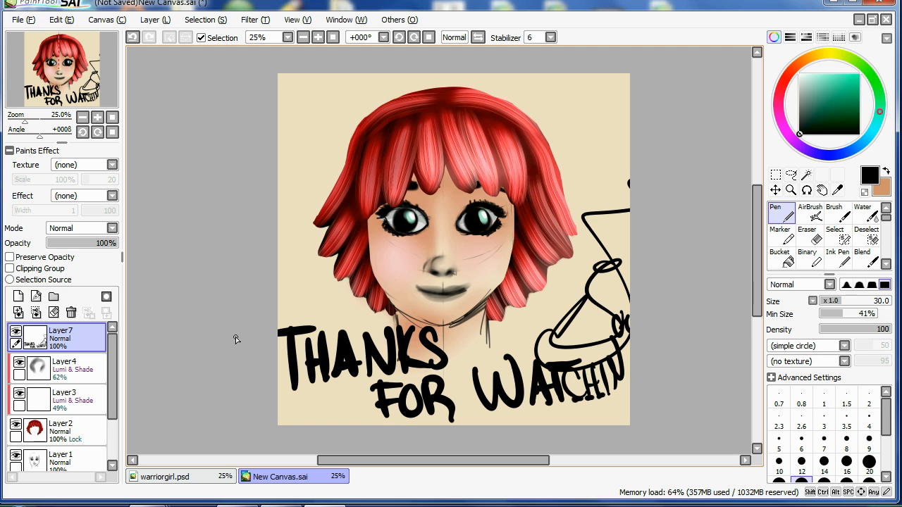